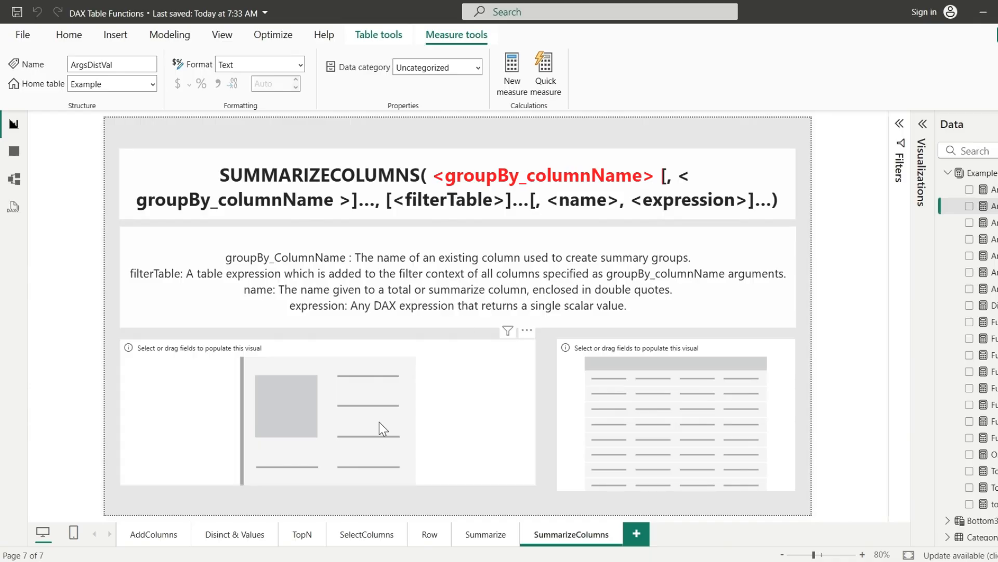
Step: Compare the SUMMARIZE syntax on the Summarize page with the SUMMARIZECOLUMNS syntax on its own report page
left_click(487, 536)
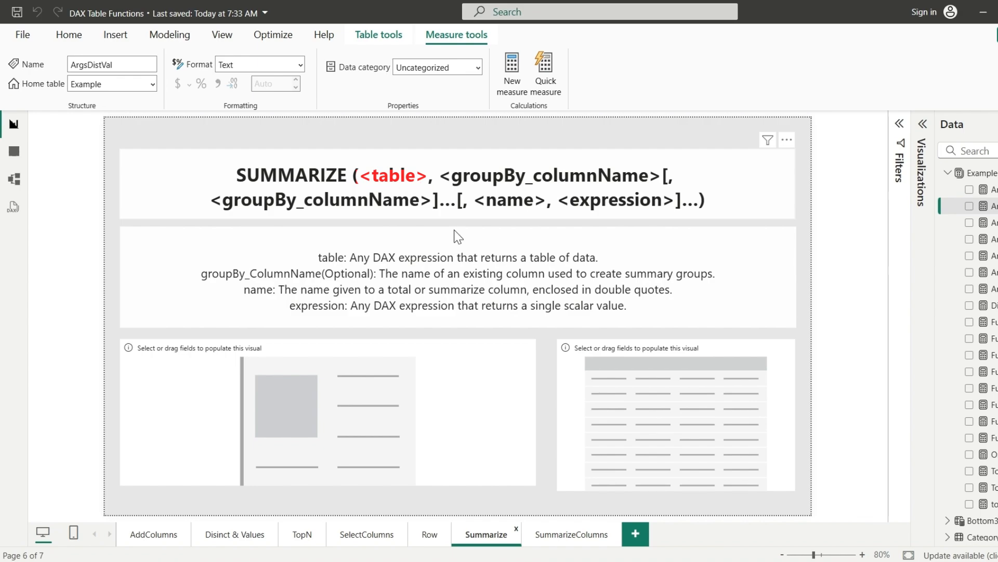
left_click(568, 536)
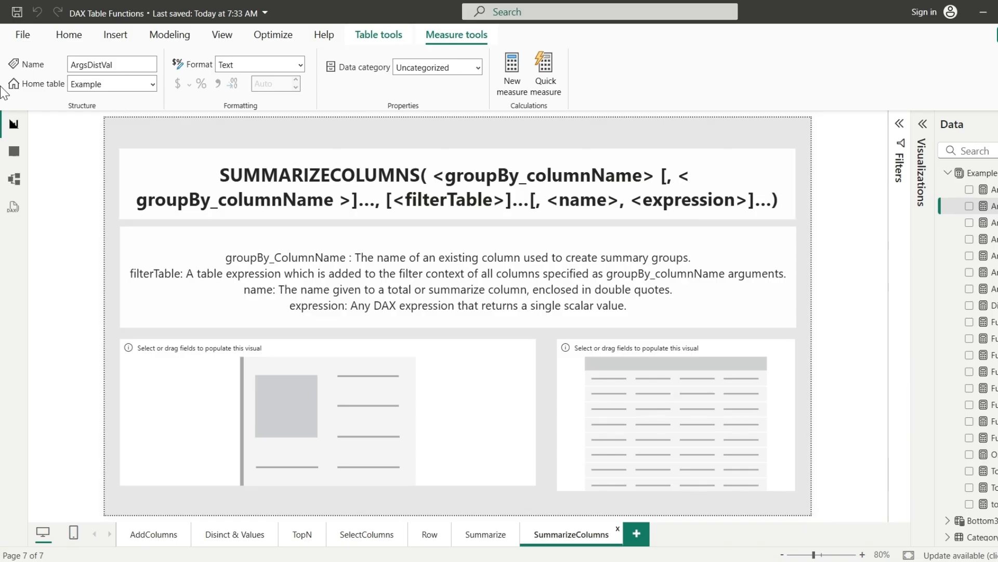
Step: Review the data in Category Table, Customers and OrderTable, and examine their relationships in the model
left_click(14, 153)
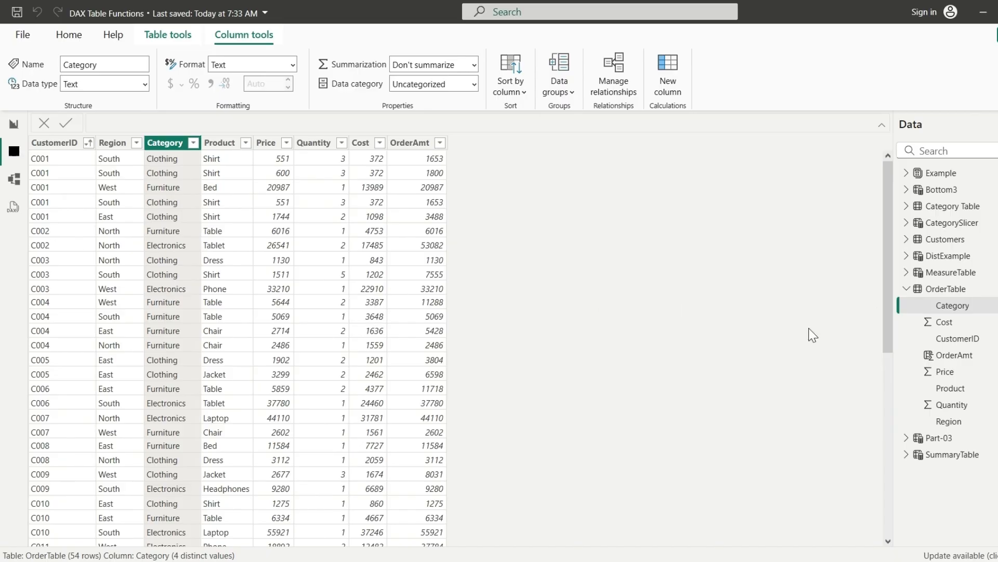
left_click(906, 290)
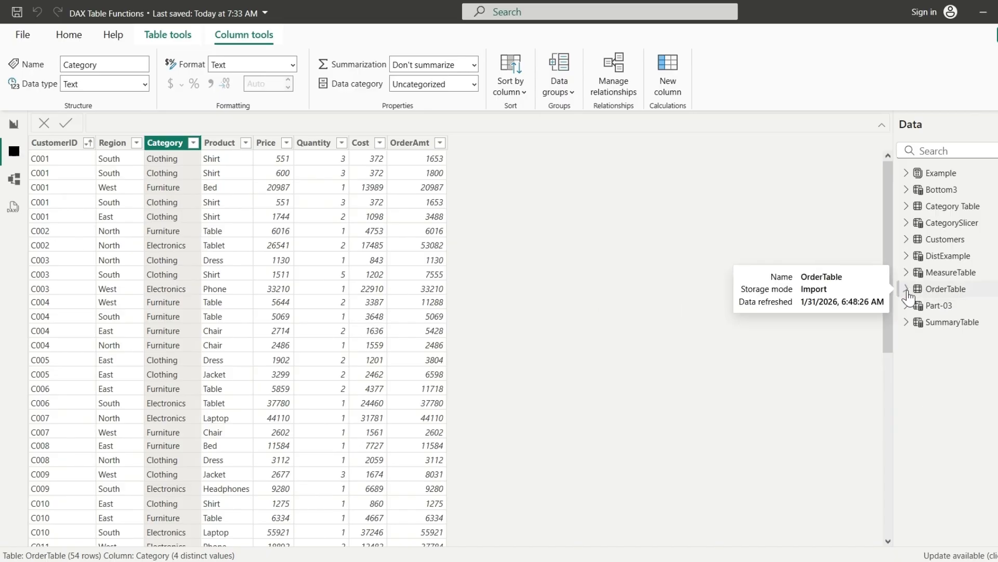
left_click(947, 212)
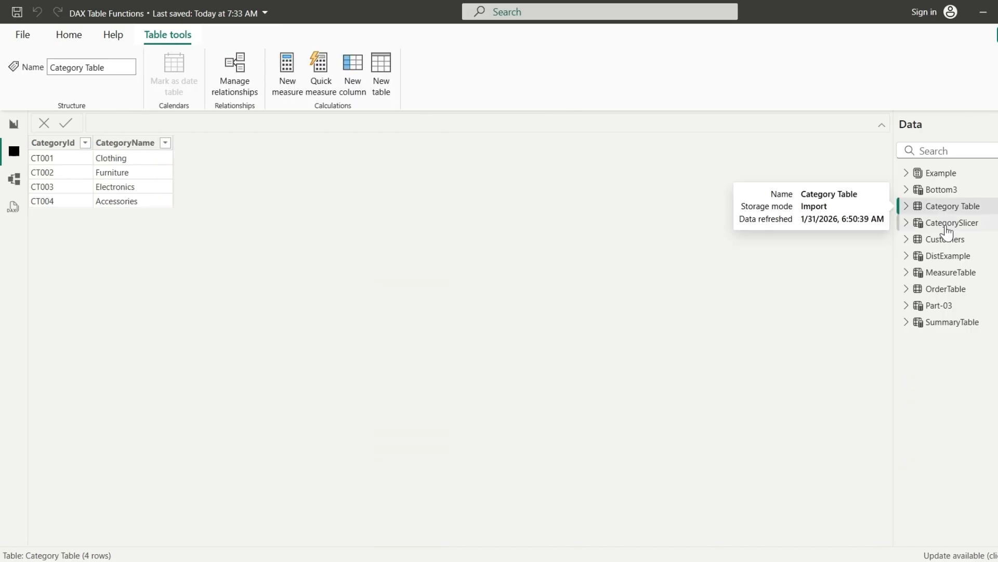
left_click(946, 245)
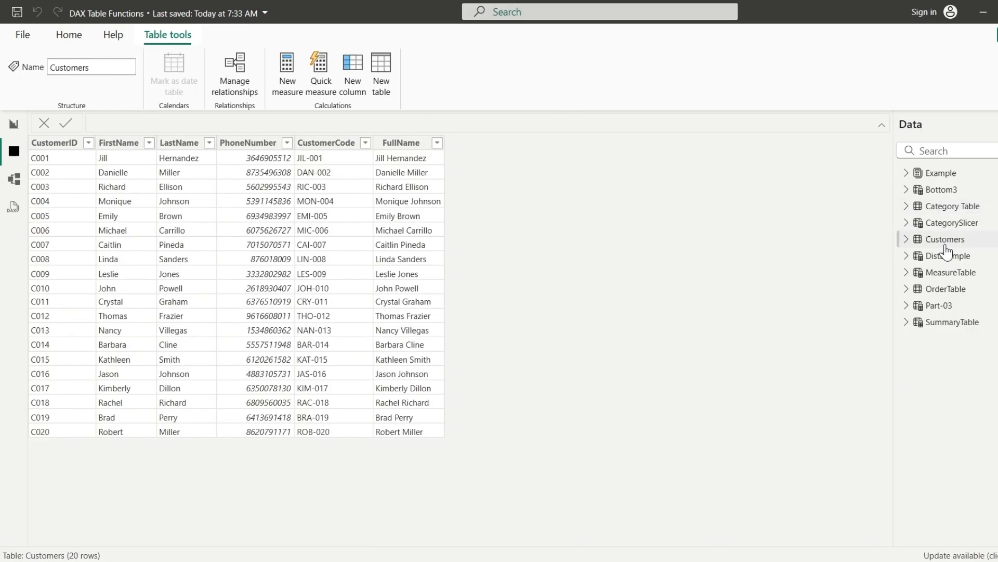
left_click(961, 290)
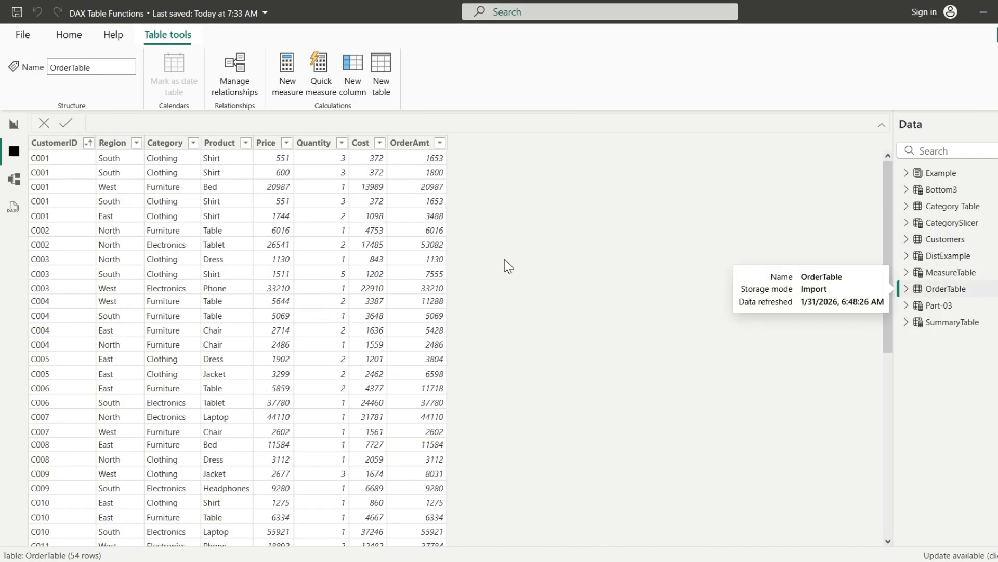
left_click(11, 187)
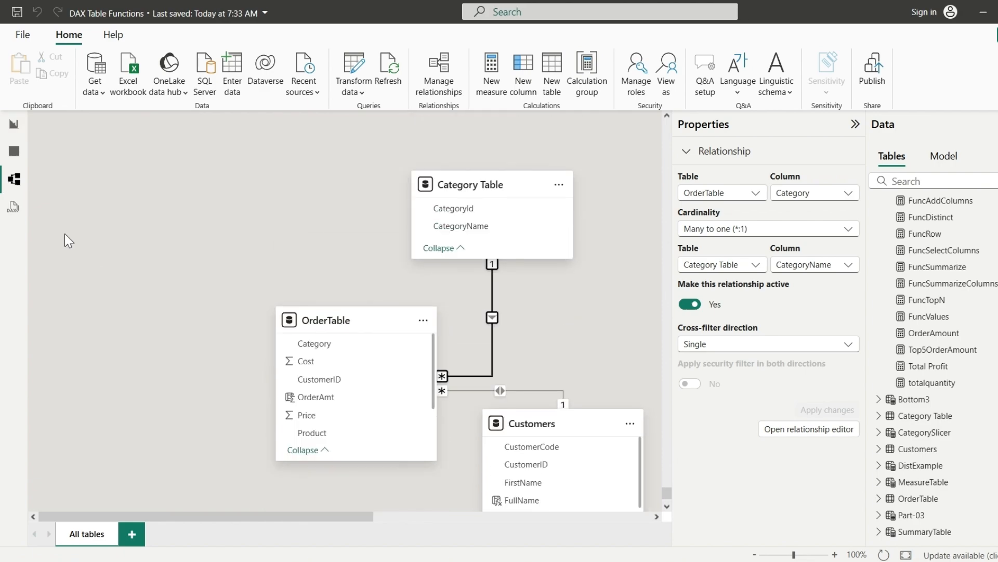
Step: Create a calculated table with the formula Summary=SUMMARIZECOLUMNS(OrderTable[Region])
left_click(8, 155)
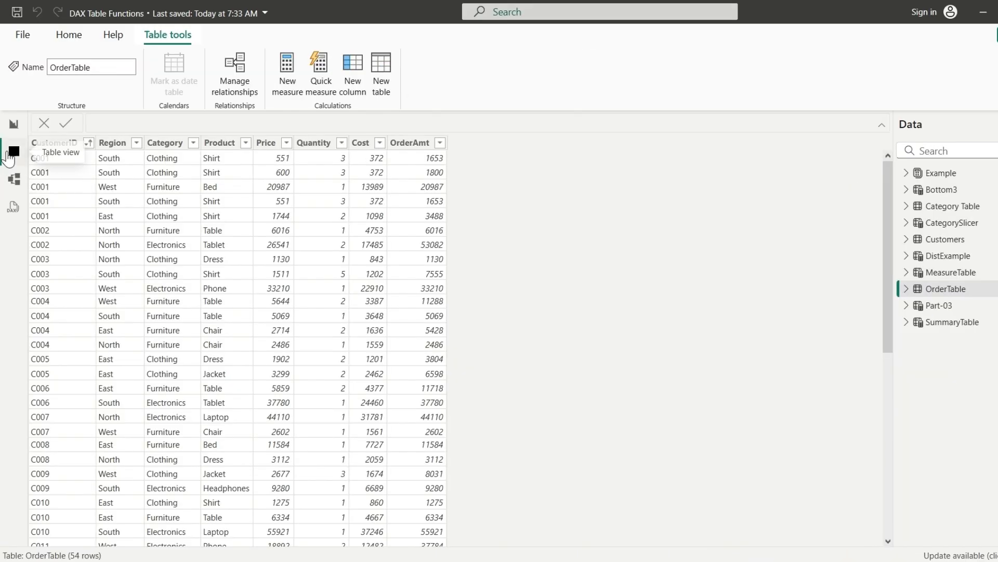
left_click(379, 77)
type("Summary")
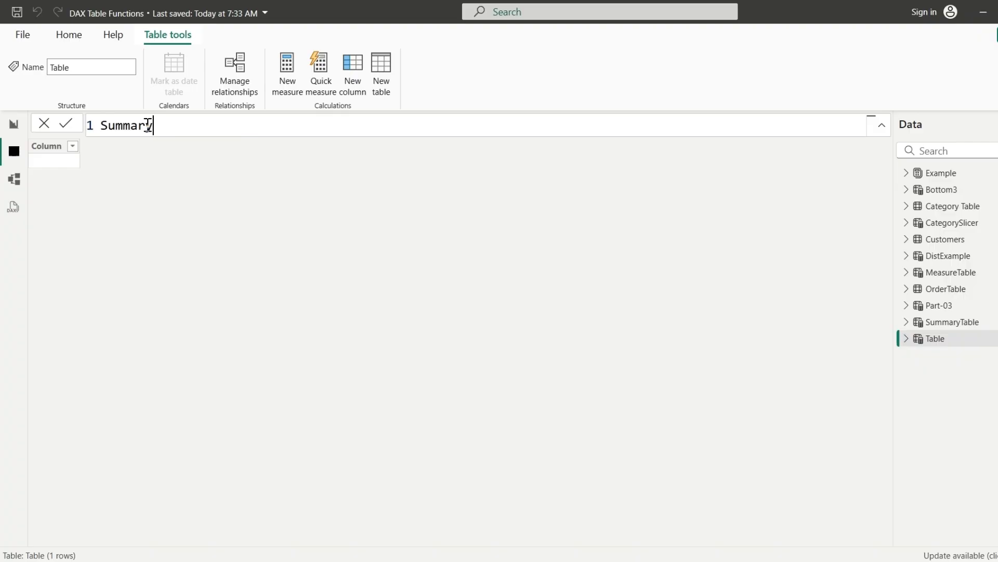
type("=summ")
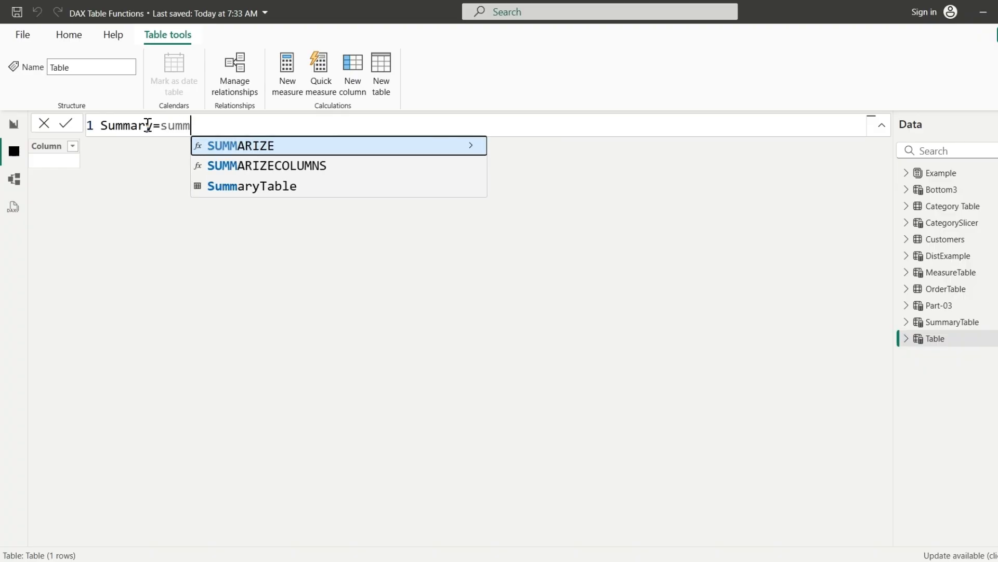
key("Down")
key("Tab")
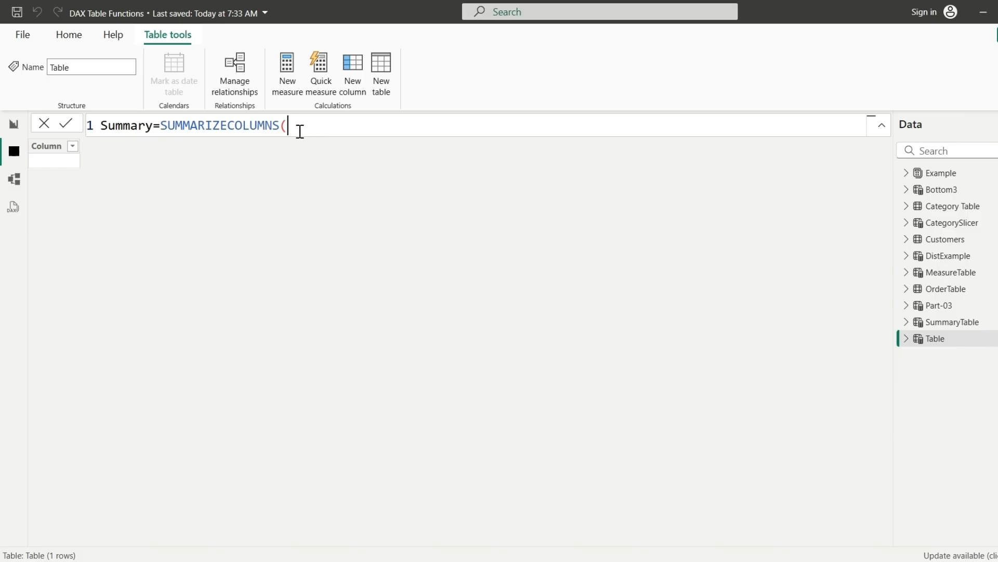
type("reg")
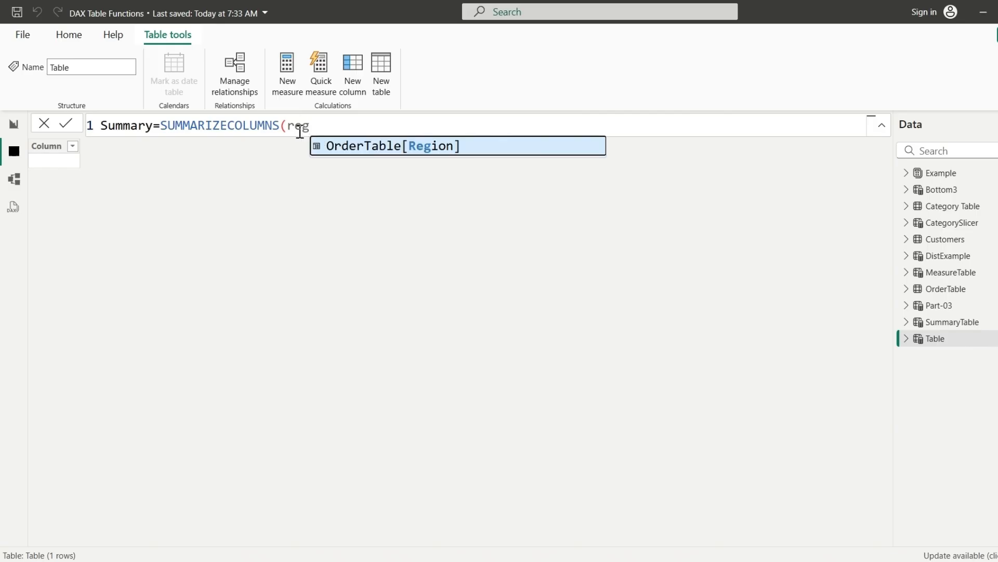
key("Tab")
type(")")
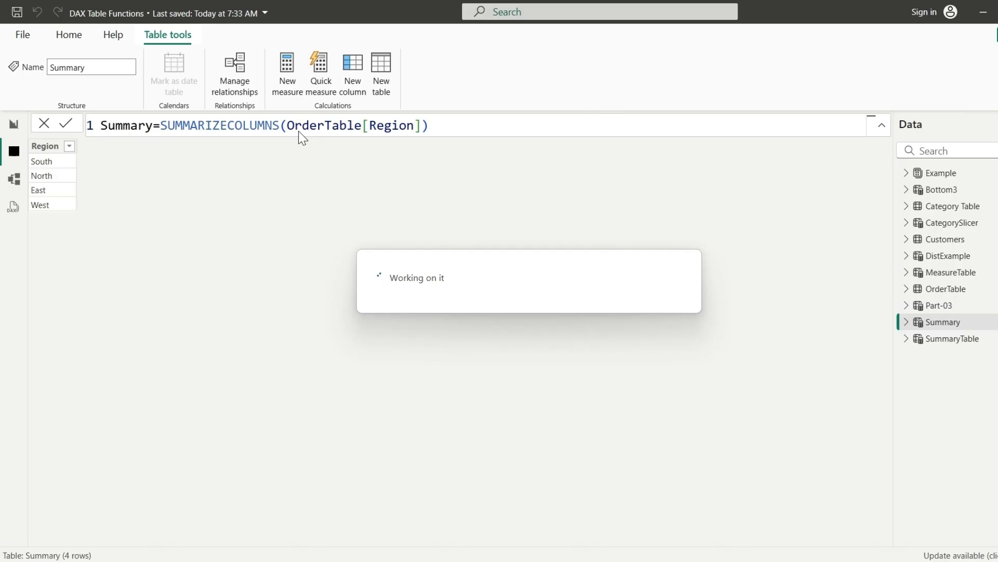
Step: Add Customers[CustomerID] as the second group-by column in the Summary table's formula
left_click(436, 127)
type(",")
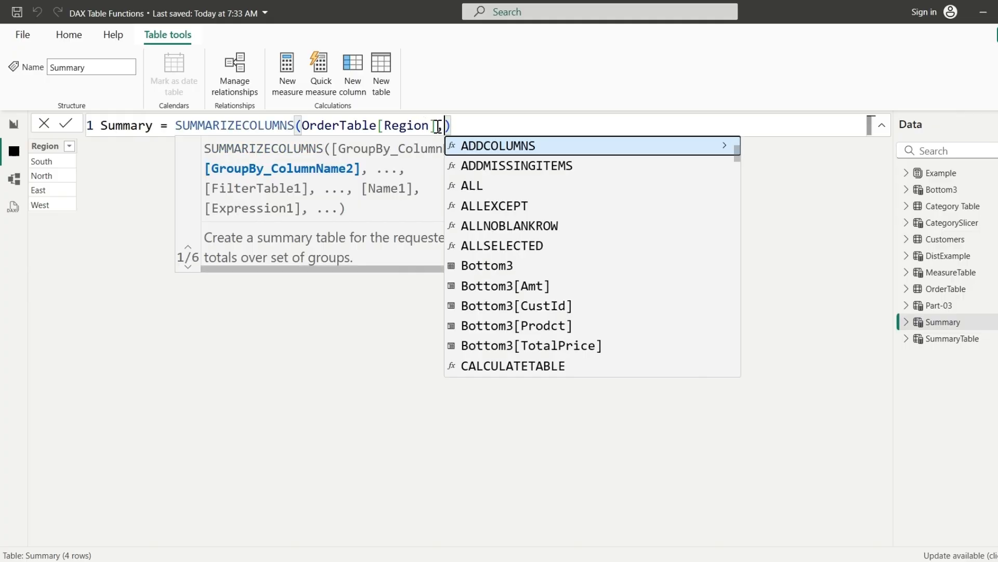
type("Cus")
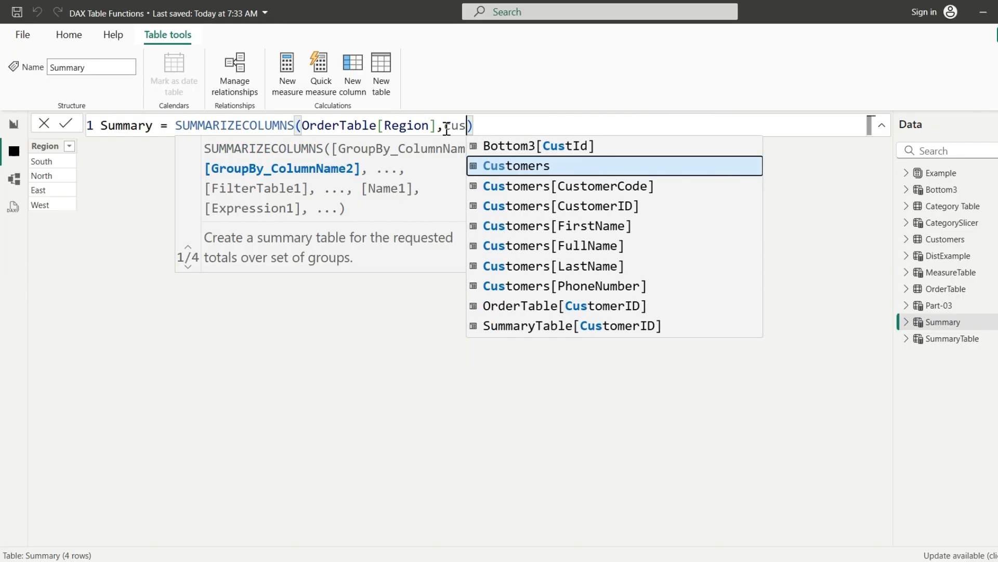
left_click(627, 207)
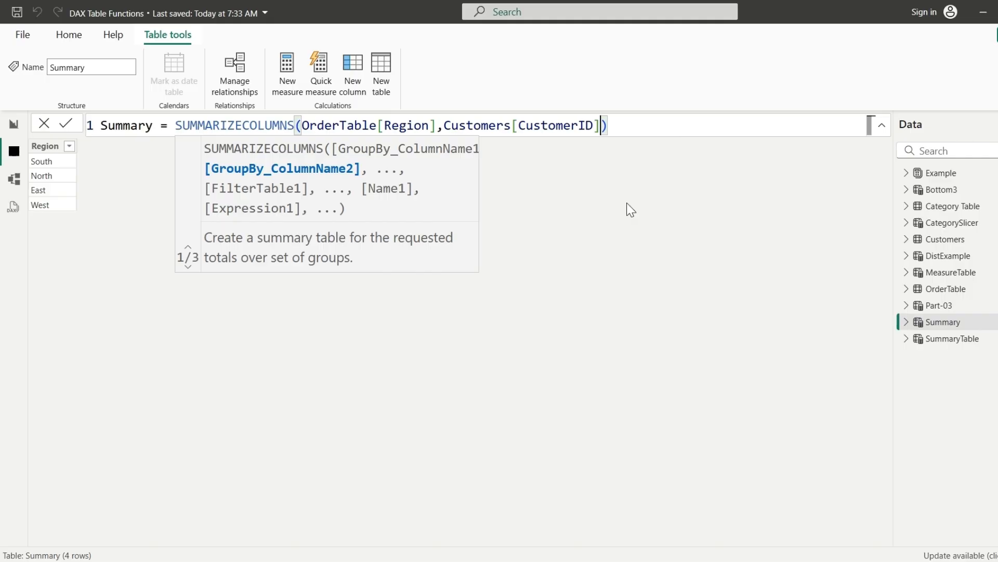
key("Return")
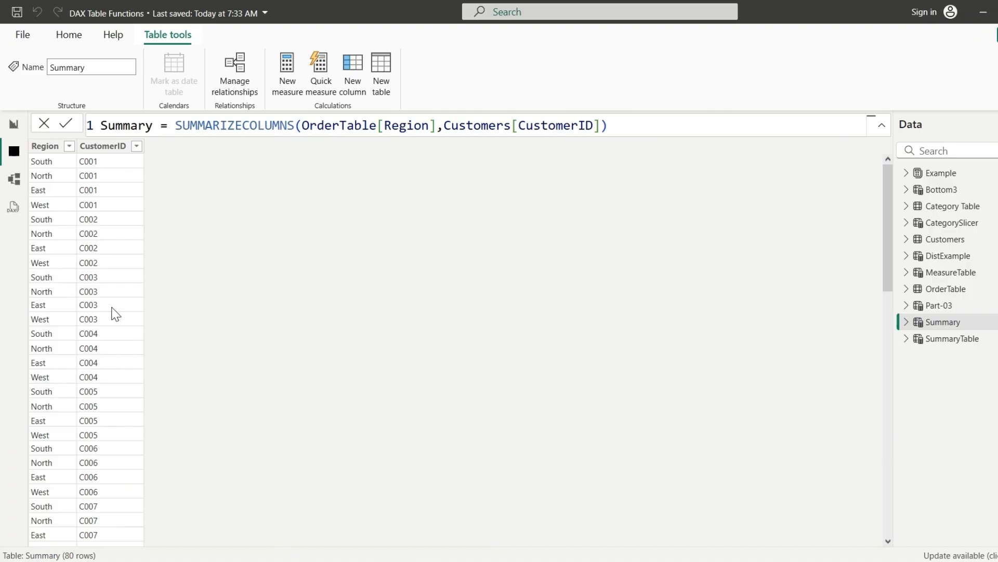
Step: Replace Customers[CustomerID] in the Summary formula with 'Category Table'[CategoryName]
scroll(212, 356, "down", 1)
scroll(211, 356, "up", 1)
left_click_drag(444, 124, 601, 126)
type("c")
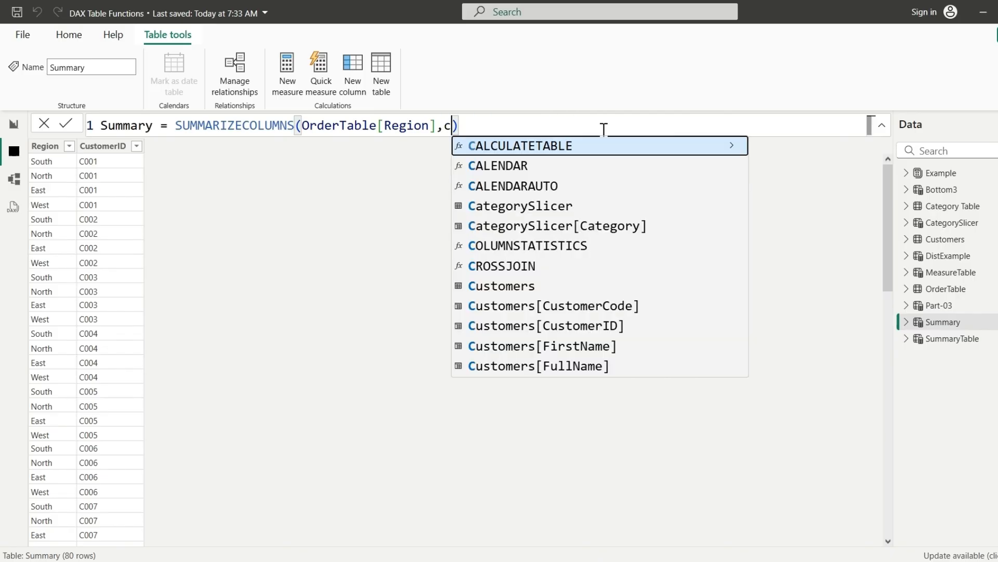
type("ate")
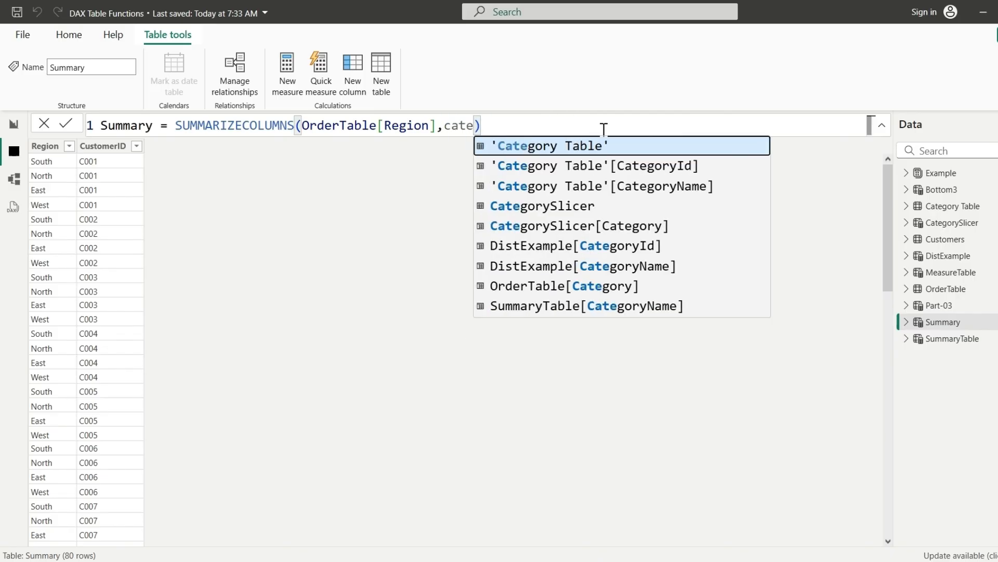
left_click(652, 188)
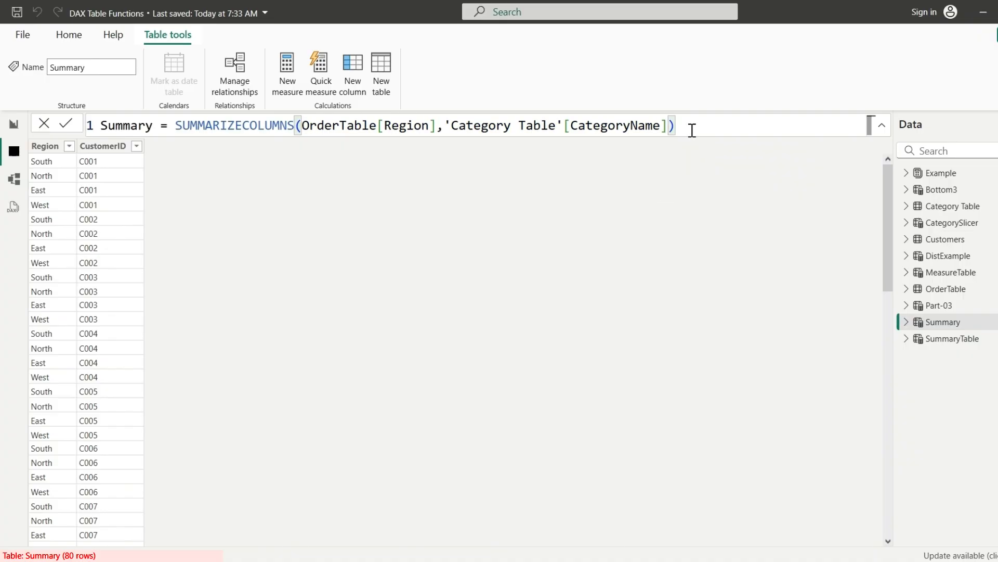
key("Return")
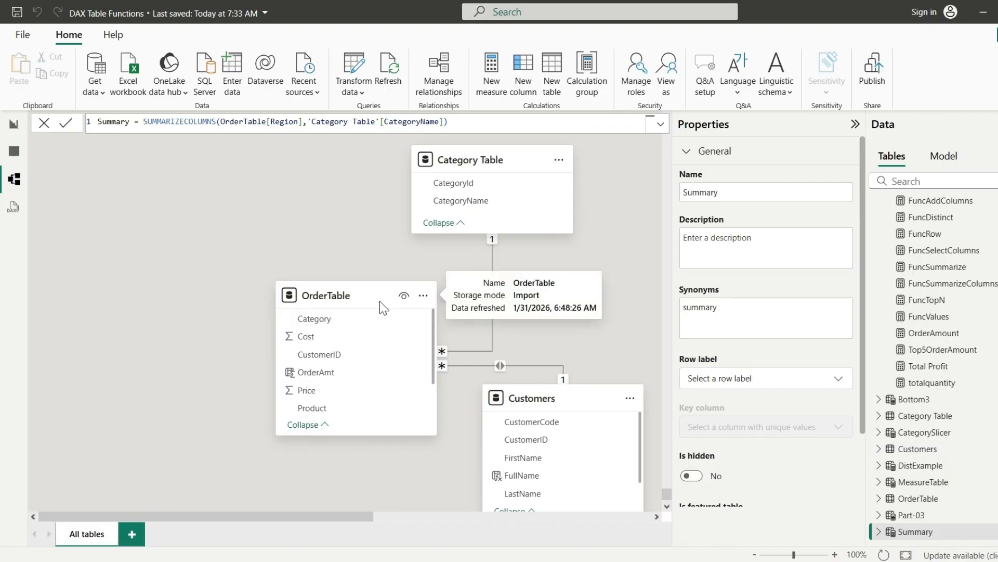
Step: Delete the relationship between OrderTable's Category and Category Table's CategoryName, and check the Summary table's data
left_click(493, 348)
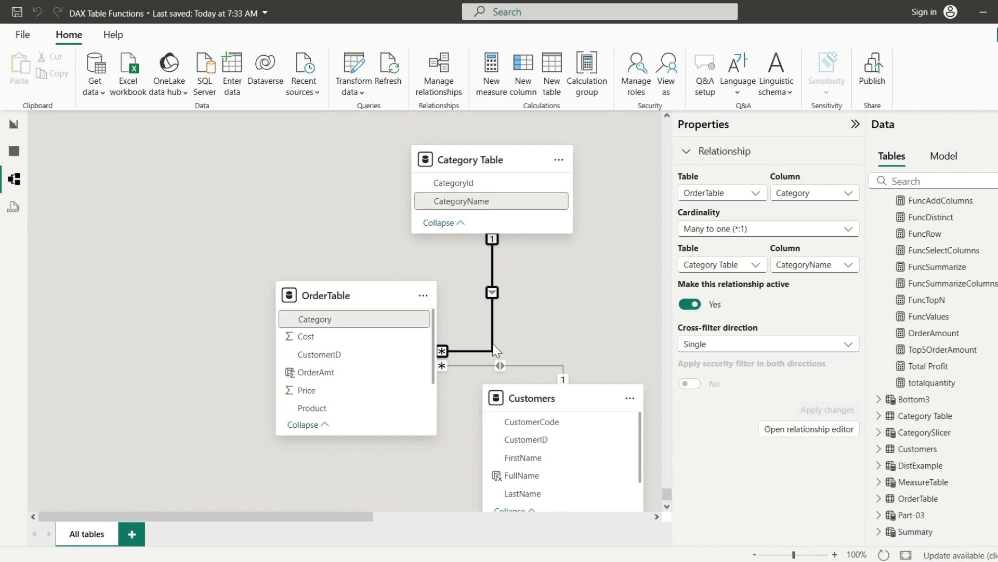
right_click(496, 351)
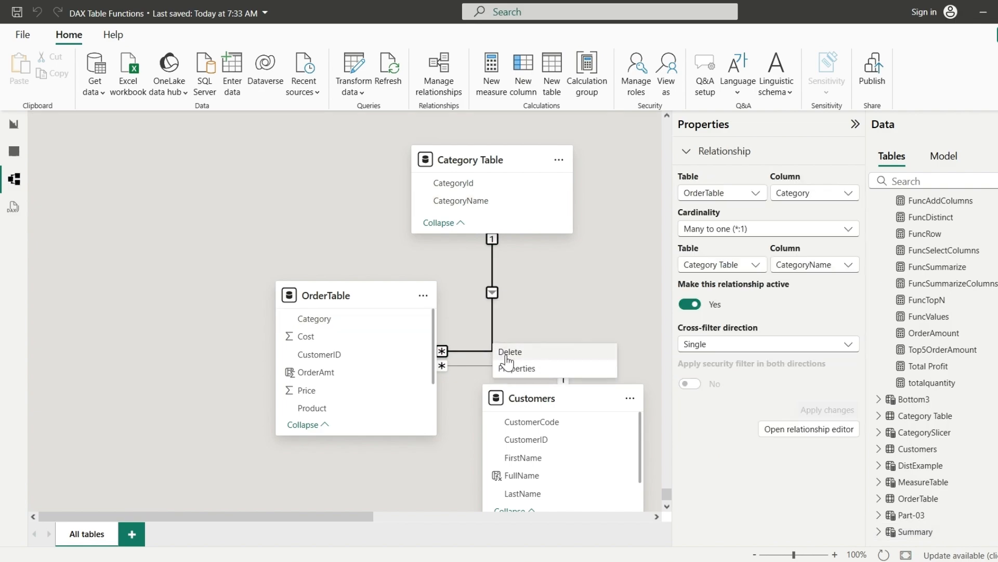
left_click(508, 354)
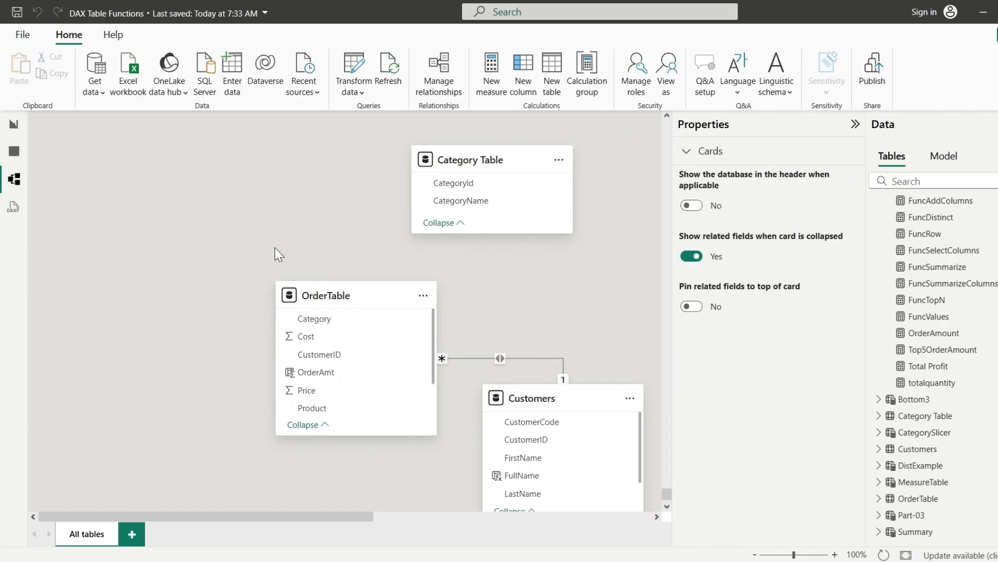
left_click(14, 154)
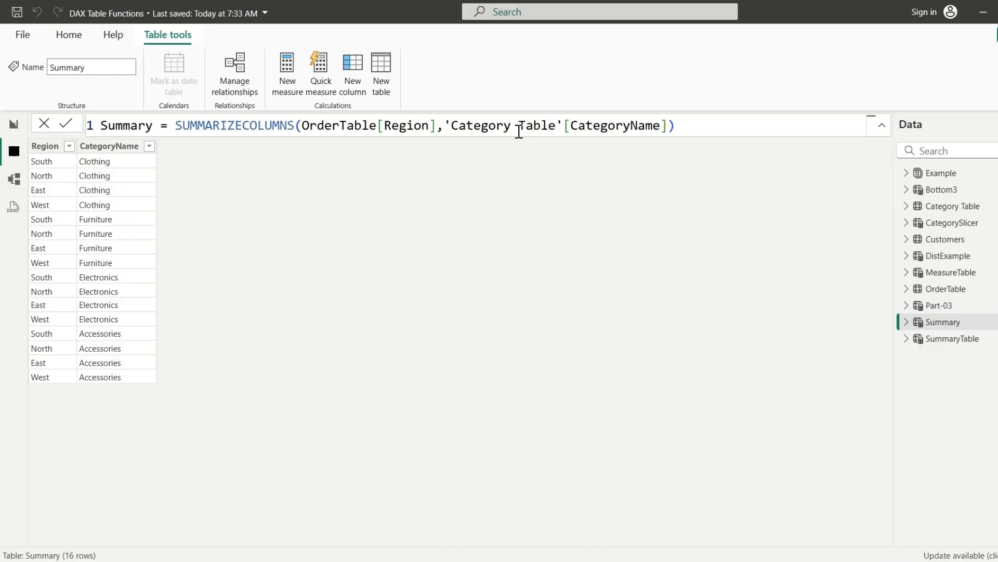
Step: Relate Category Table's CategoryName to OrderTable's Category again in the model
left_click(13, 178)
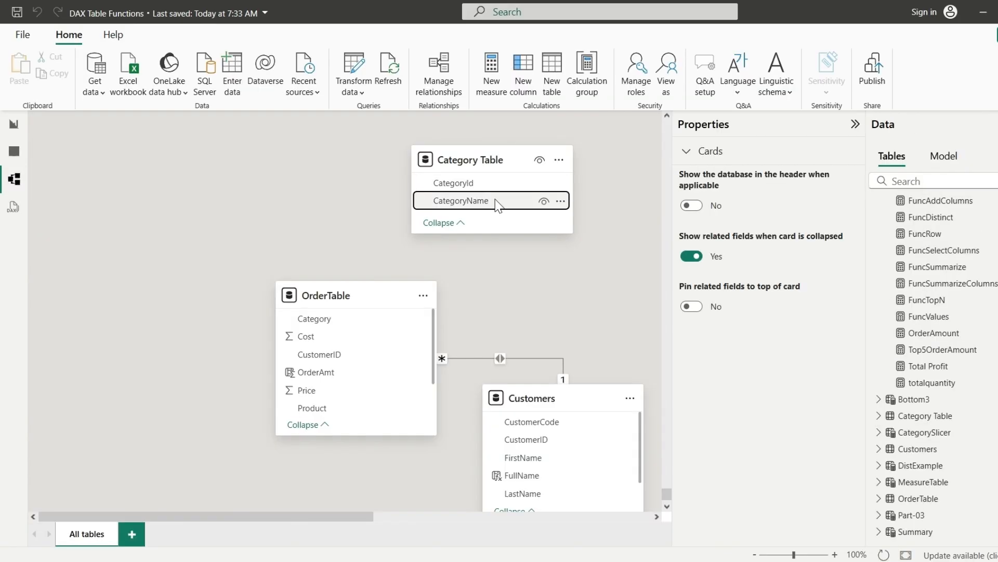
left_click_drag(499, 203, 333, 318)
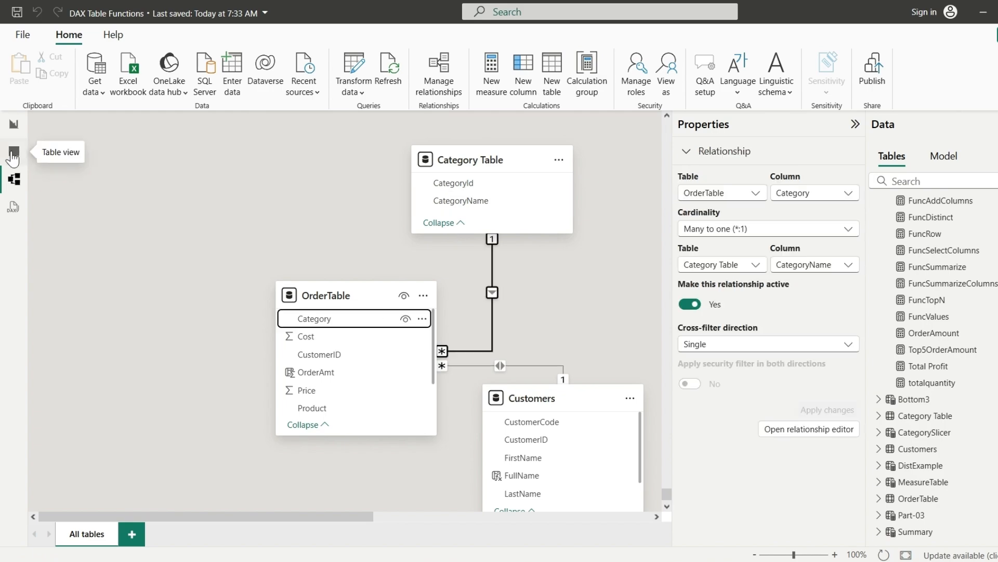
Step: Add OrderTable as the filter table argument after 'Category Table'[CategoryName] in the Summary table's formula
left_click(13, 154)
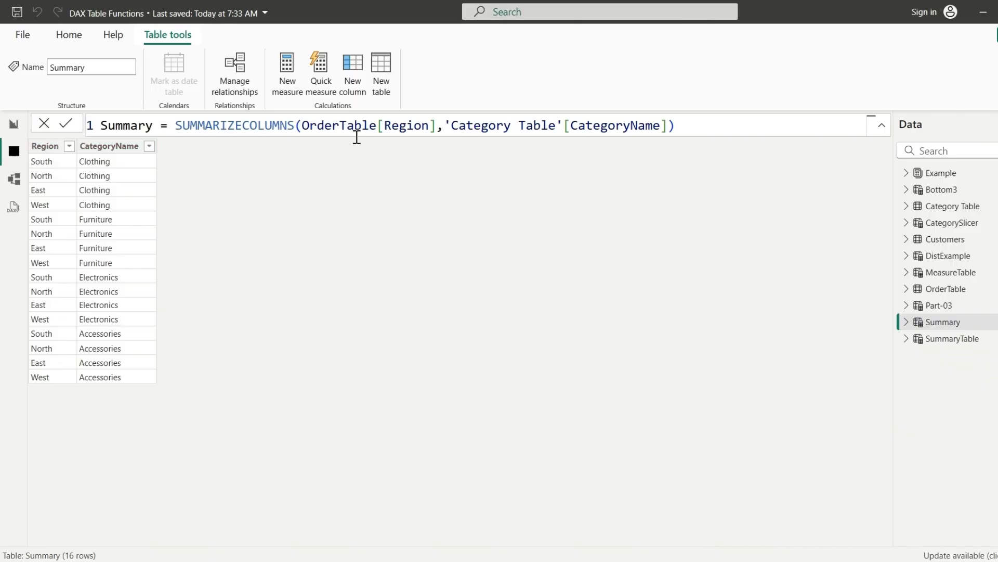
left_click(671, 127)
type(",")
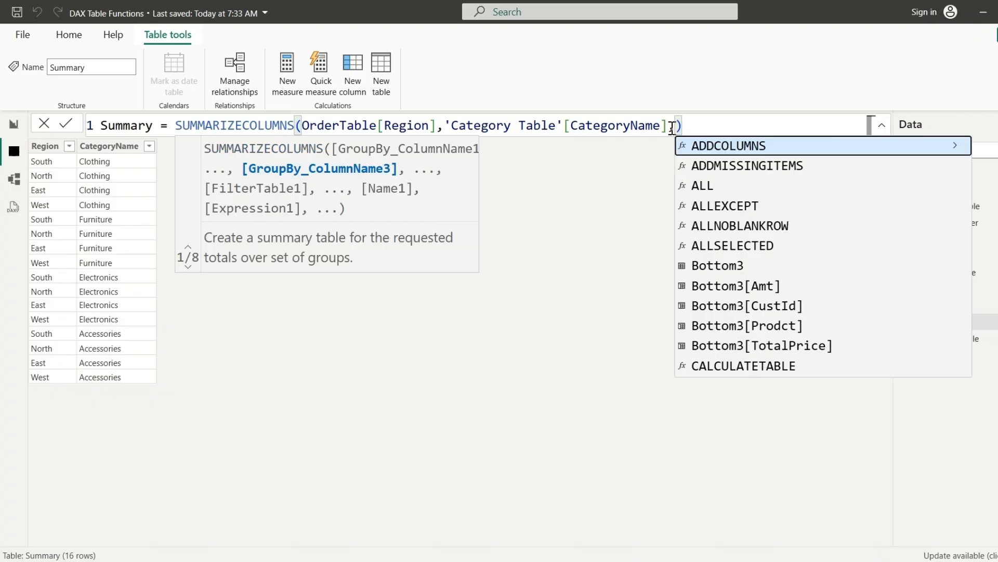
type("OrderTable")
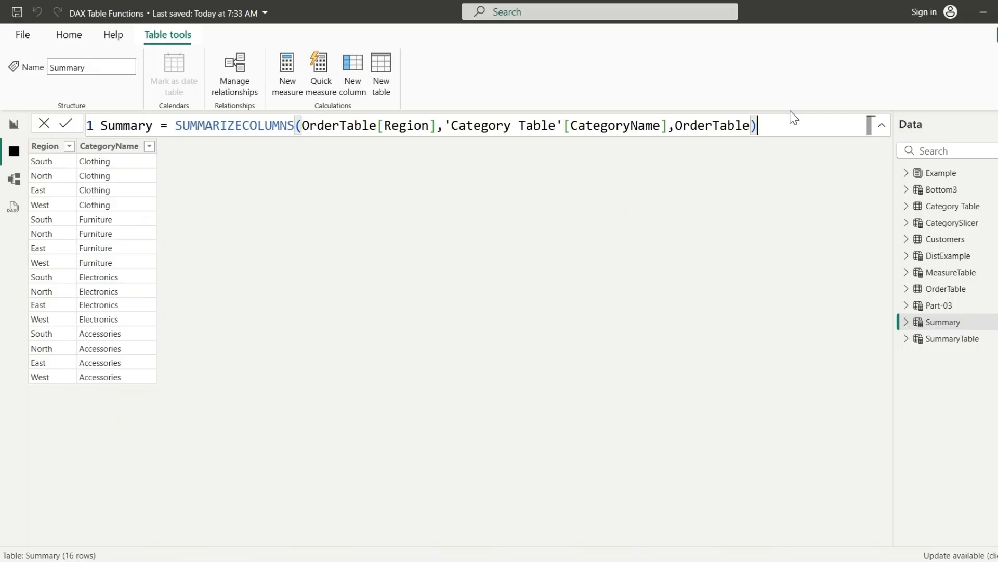
key("Return")
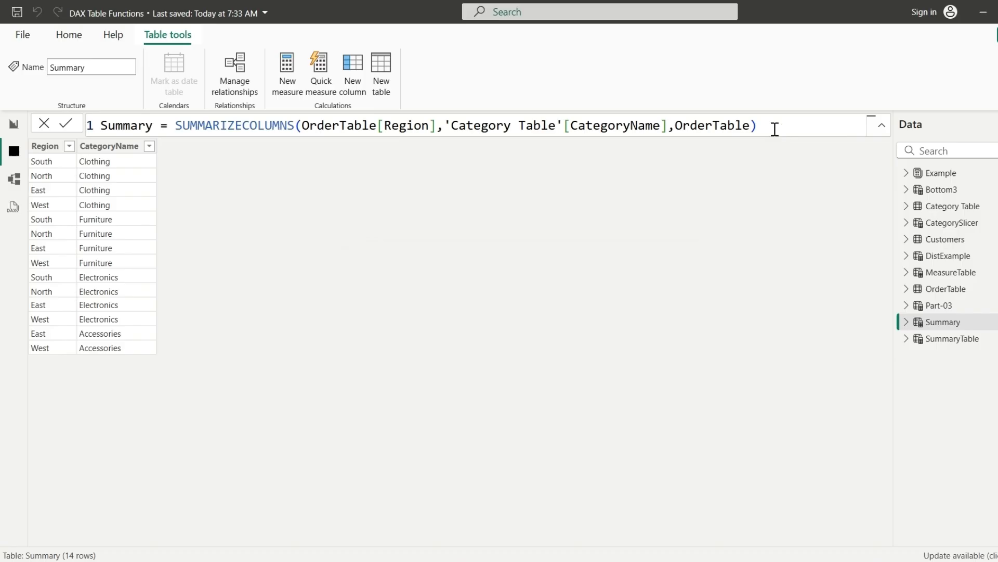
Step: Replace the OrderTable filter argument in the Summary formula with 'Category Table' and commit the formula
double_click(730, 128)
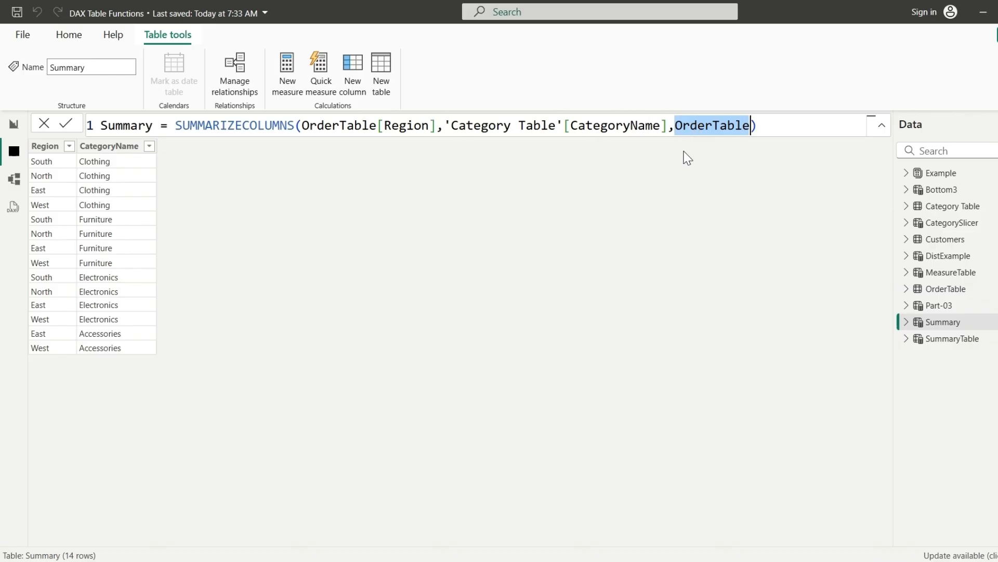
type("cat")
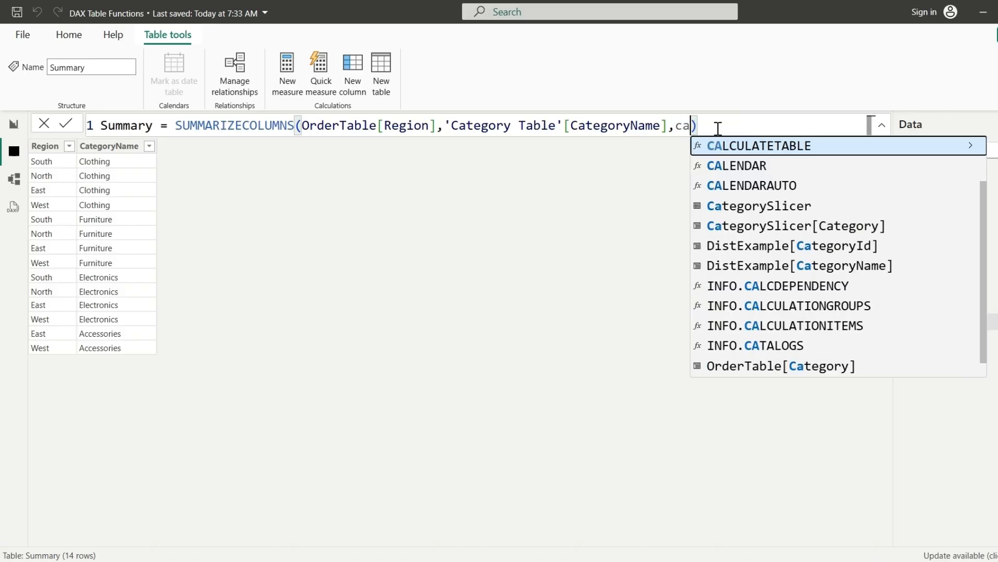
key("Tab")
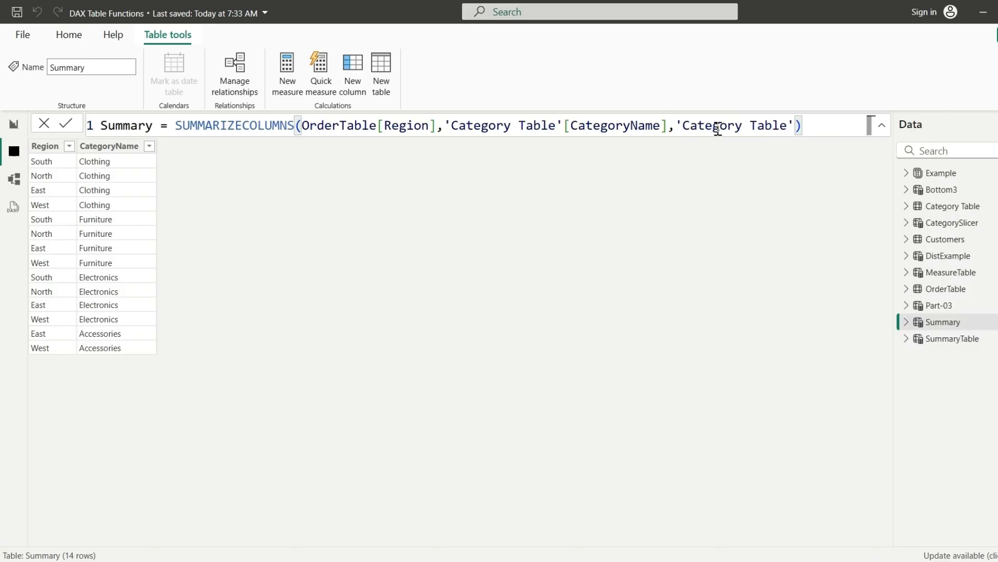
key("Return")
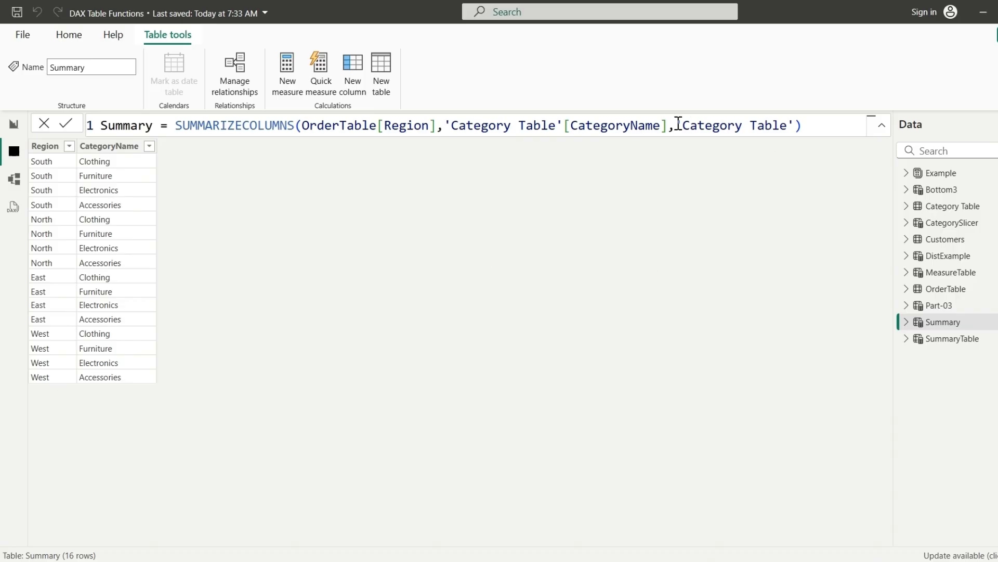
left_click_drag(675, 124, 803, 126)
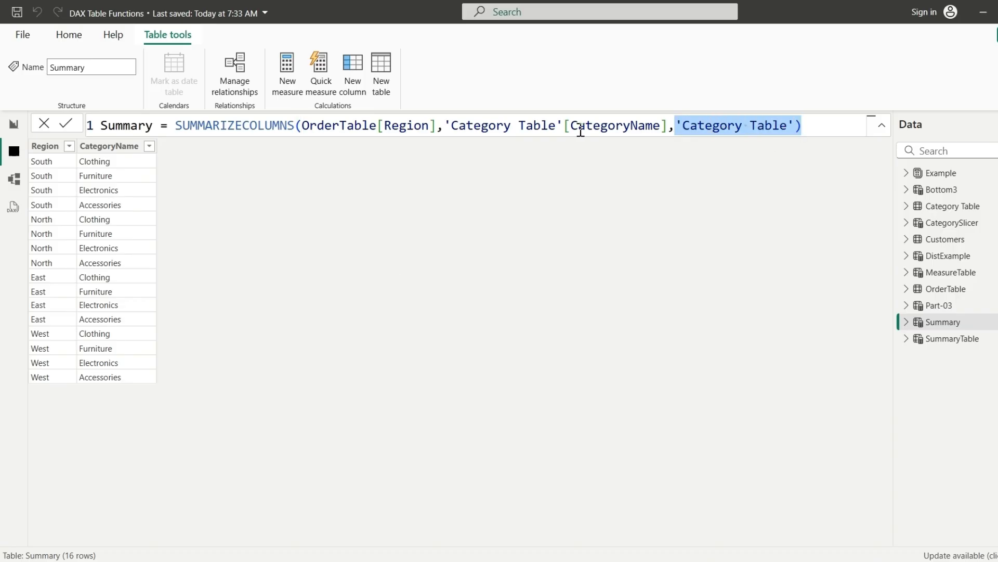
left_click_drag(564, 126, 603, 126)
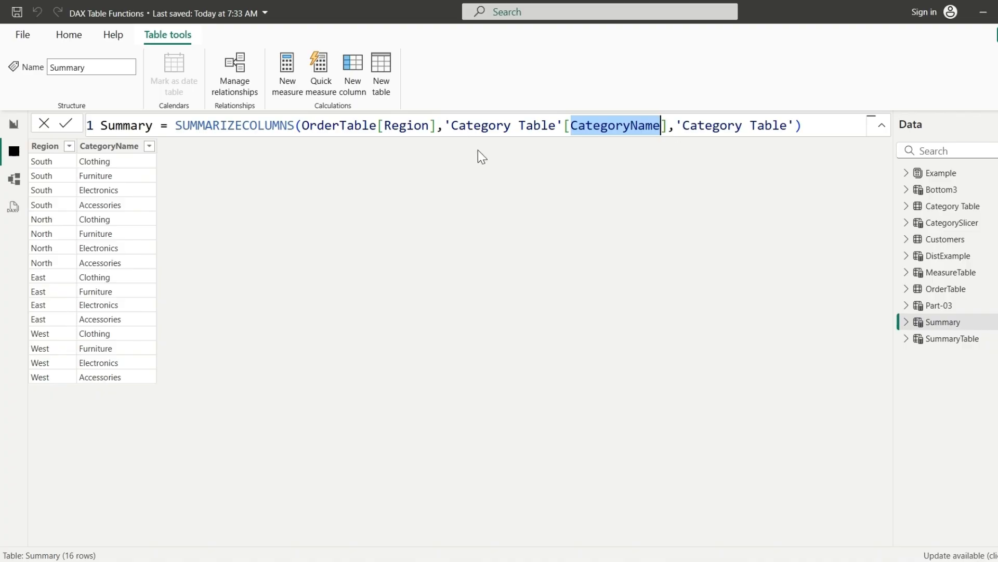
left_click(678, 125)
left_click_drag(677, 125, 796, 125)
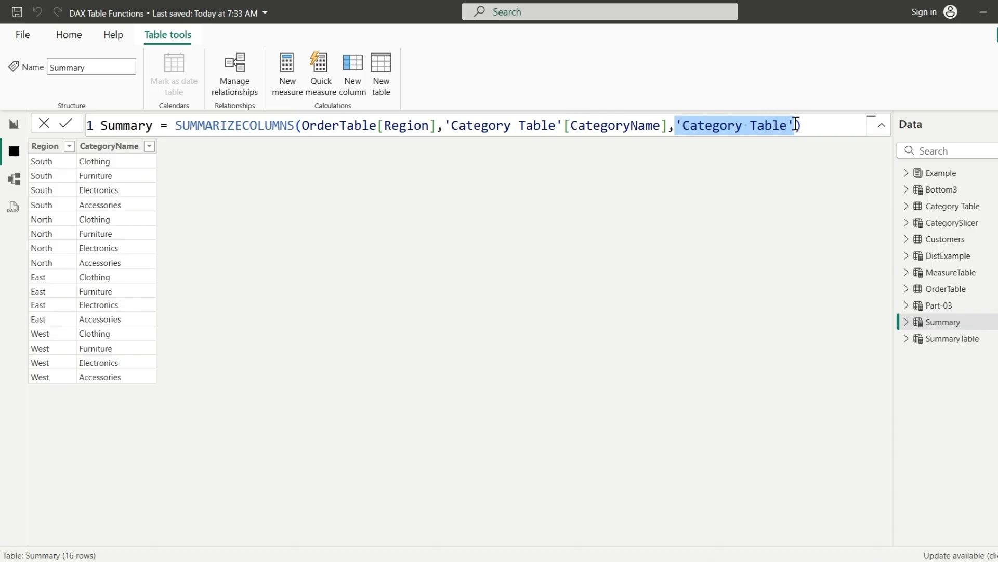
double_click(557, 124)
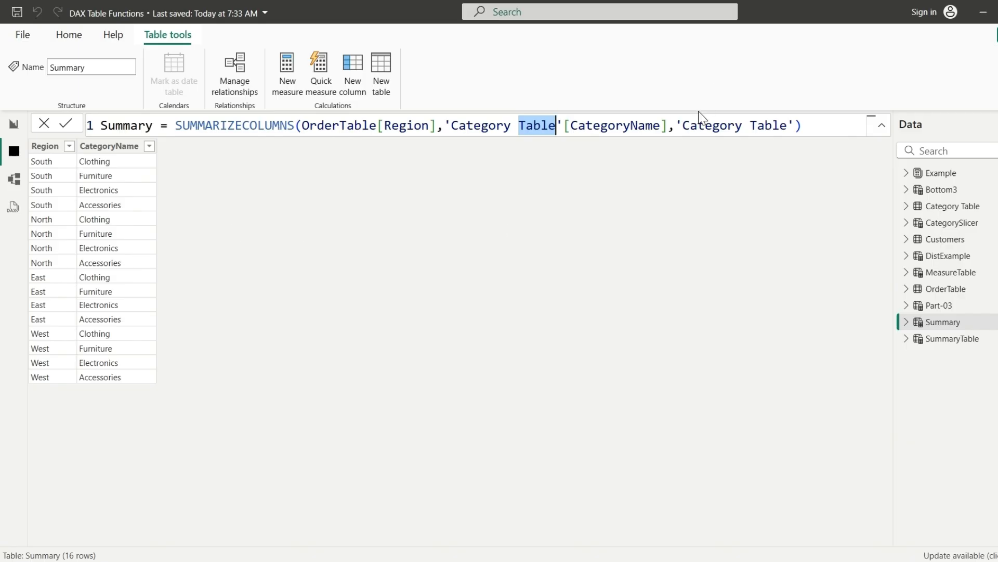
Step: Wrap the 'Category Table' filter argument in FILTER with the condition 'Category Table'[CategoryName]="Clothing" and commit the Summary formula
left_click(675, 125)
type("F")
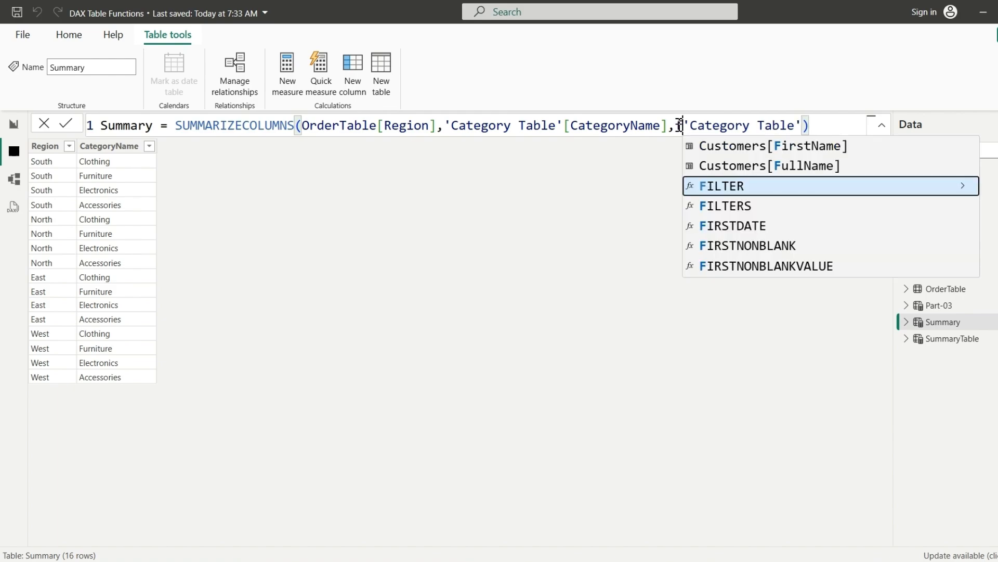
type("IL")
key("Tab")
left_click(848, 125)
type("hing")
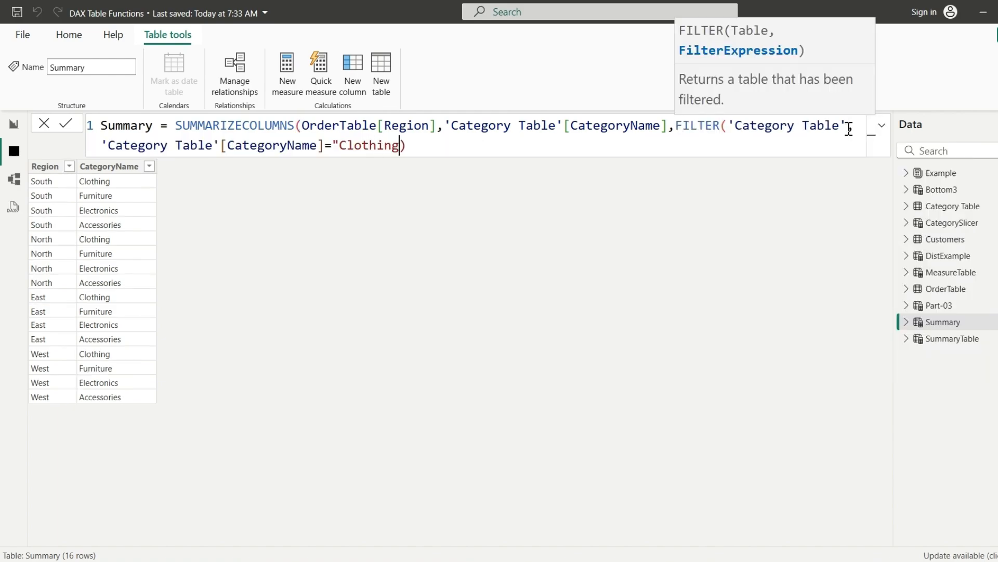
type("\")")
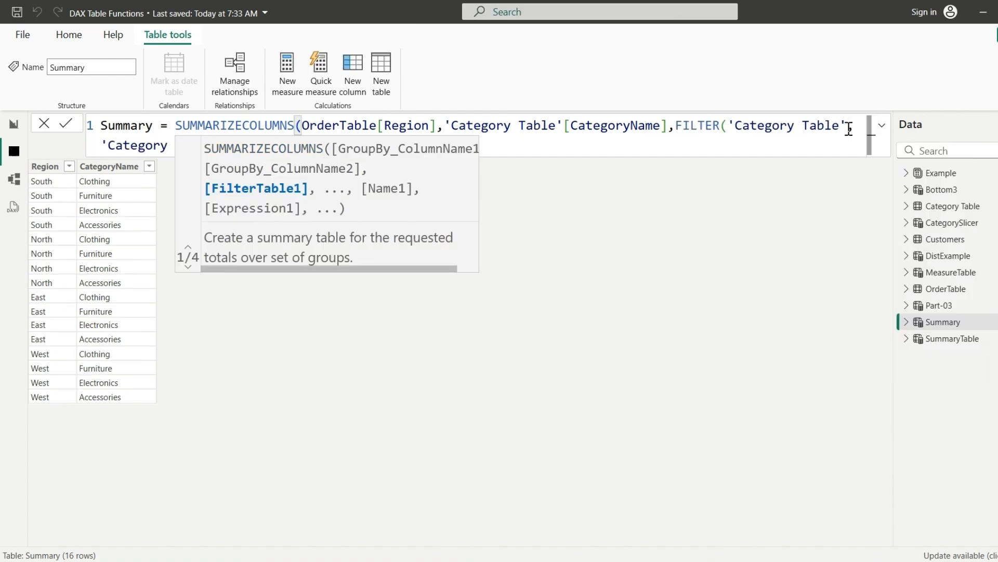
type(")")
key("Return")
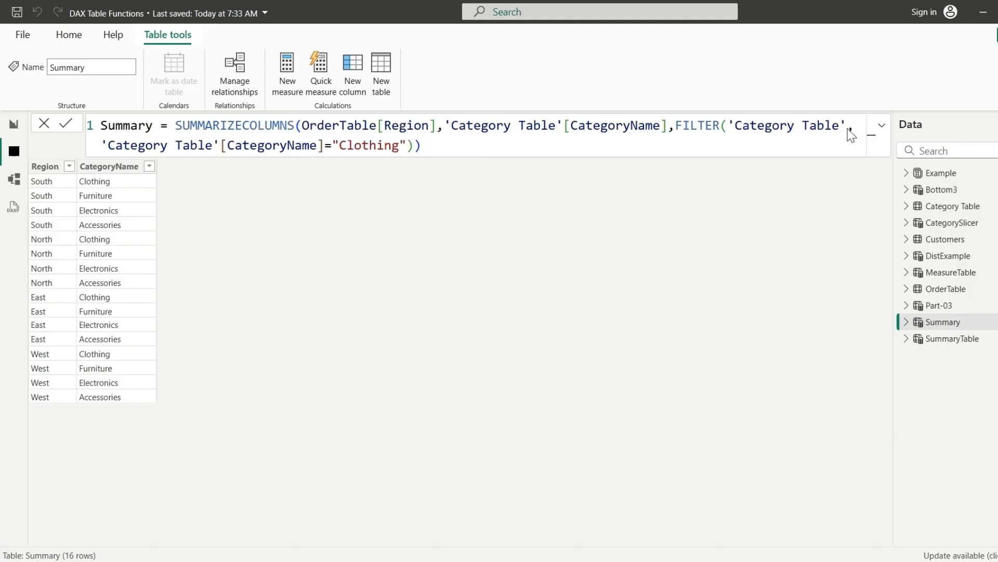
key("Return")
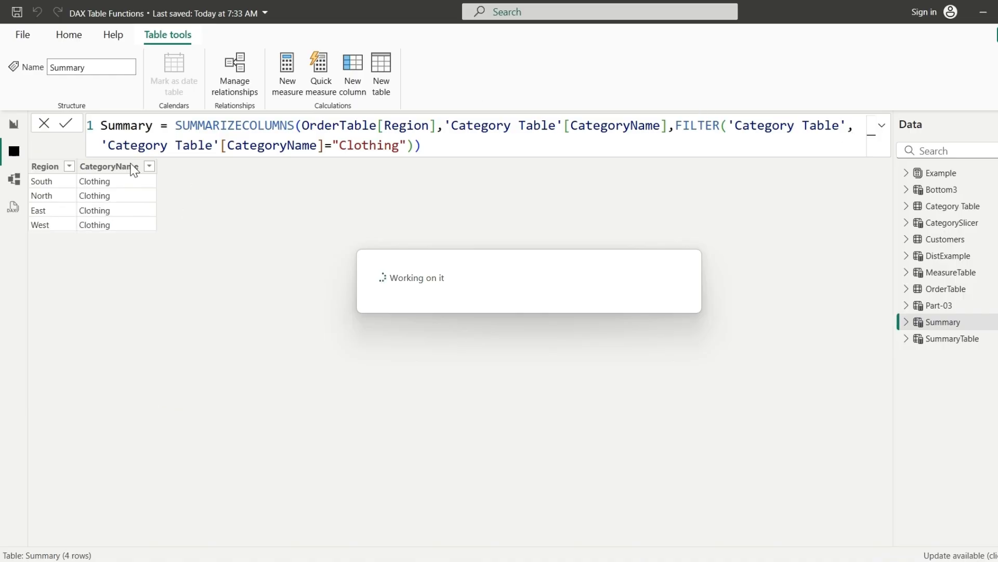
Step: Change the FILTER condition's category value in the Summary formula to "Accessories"
double_click(370, 145)
type("Accessor")
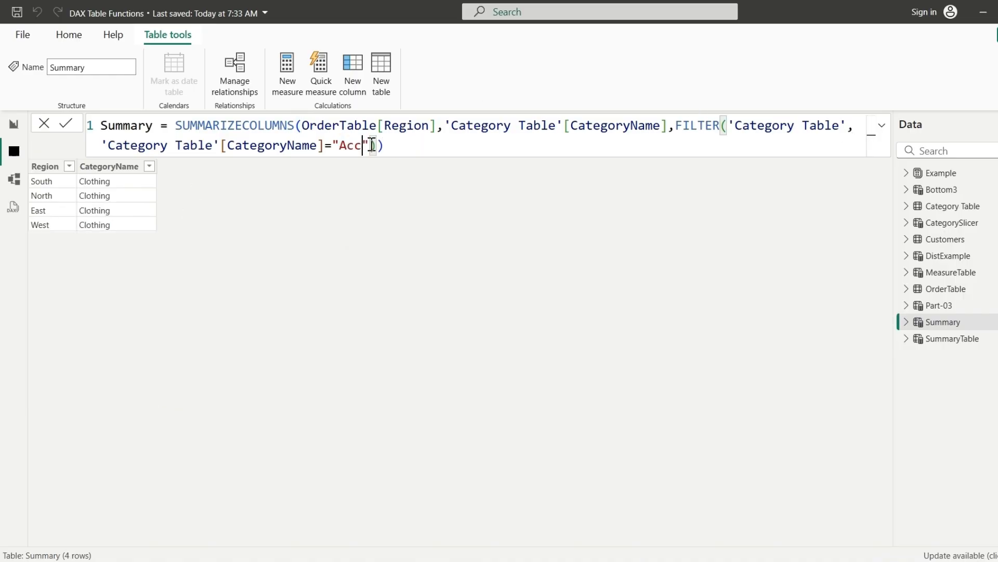
type("ies")
key("Return")
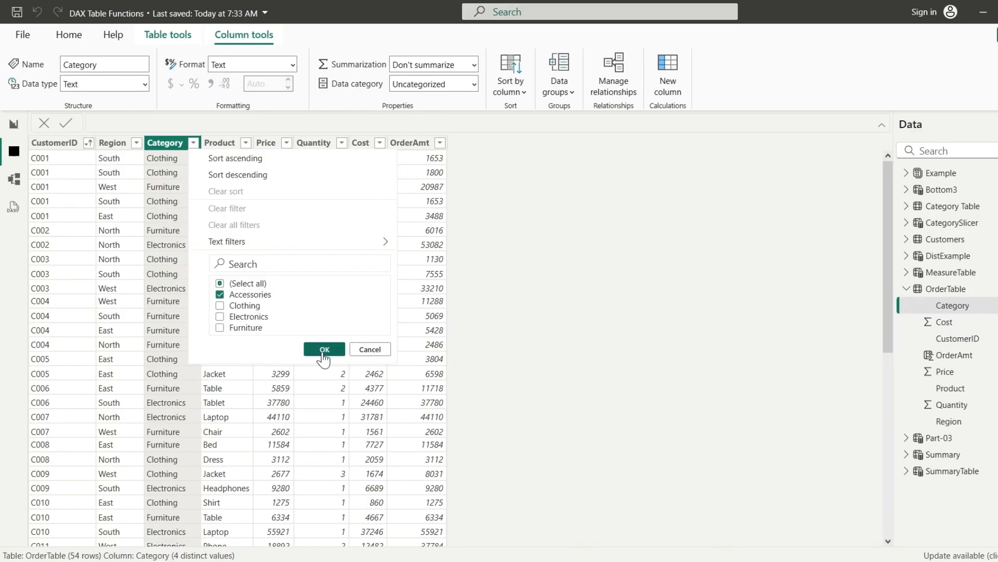
Step: Filter OrderTable's Category column to Accessories only, and return to the Summary table to review its formula
left_click(324, 350)
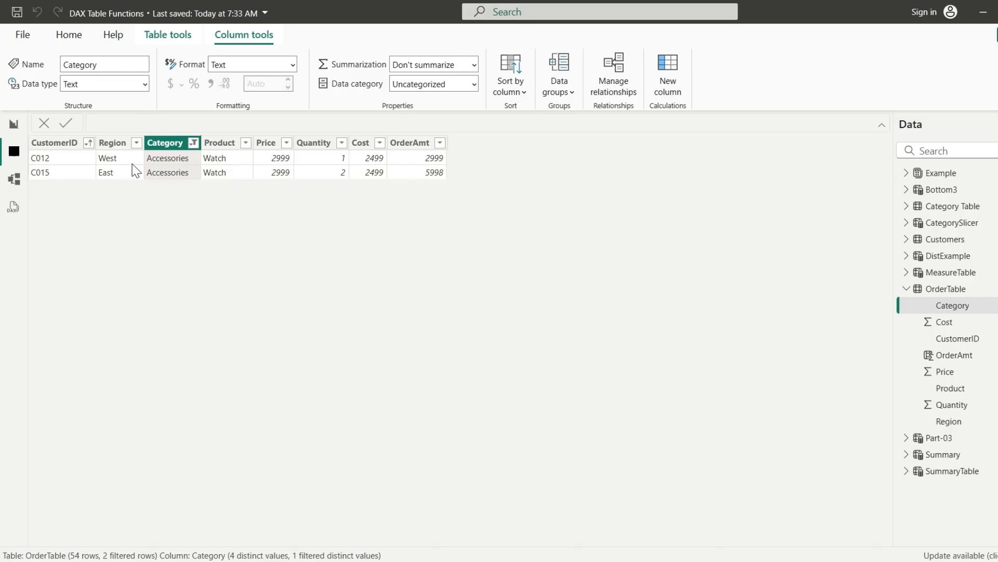
left_click(954, 454)
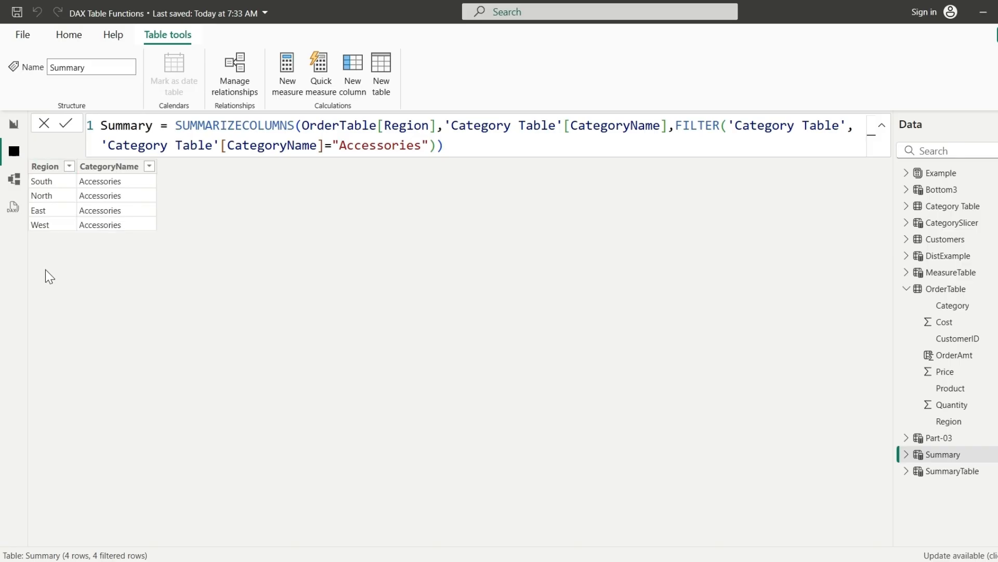
left_click_drag(302, 125, 670, 130)
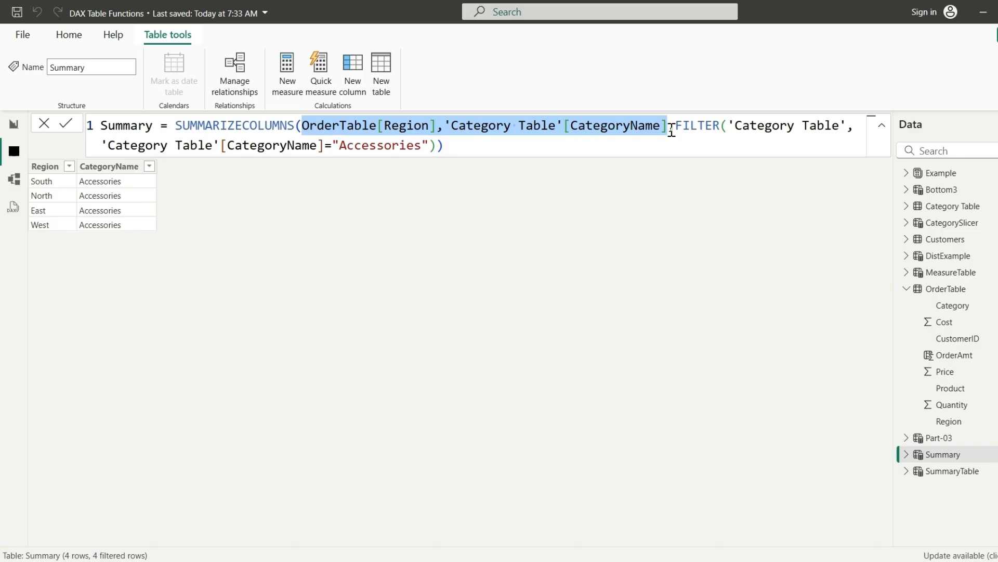
left_click_drag(674, 126, 708, 145)
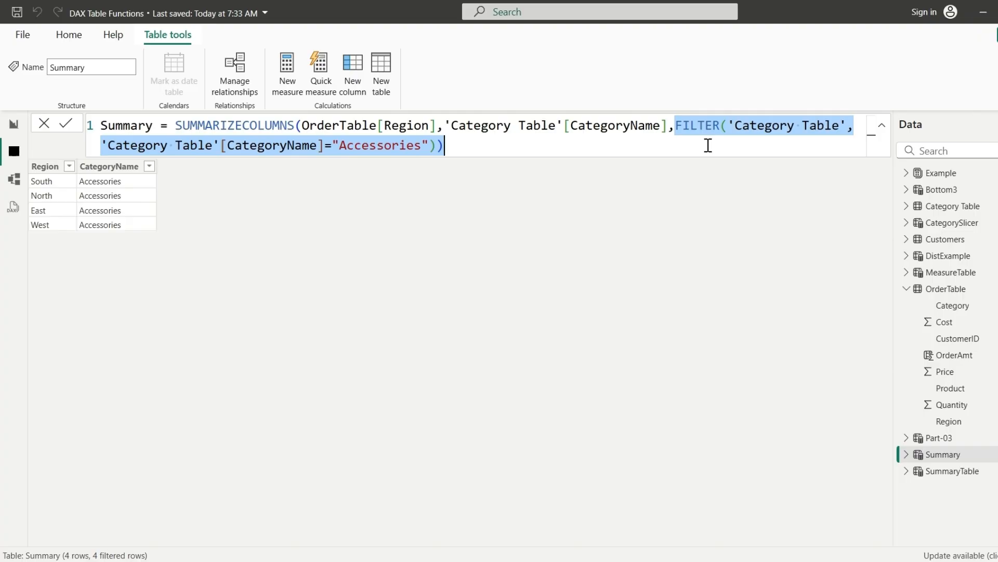
Step: Add "Sales" as the new column's name after the FILTER argument, removing the extra closing parenthesis before it
left_click(497, 149)
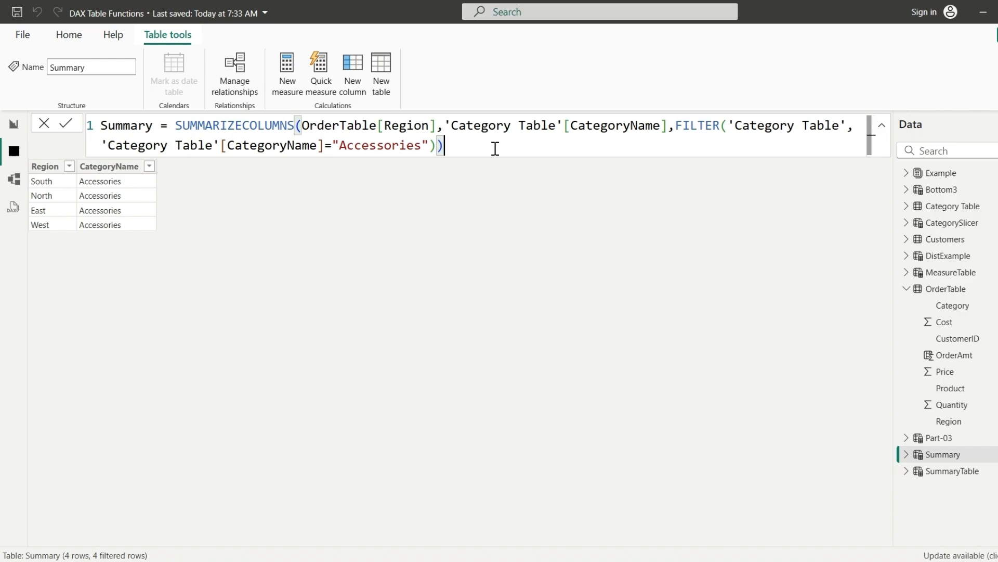
type(",")
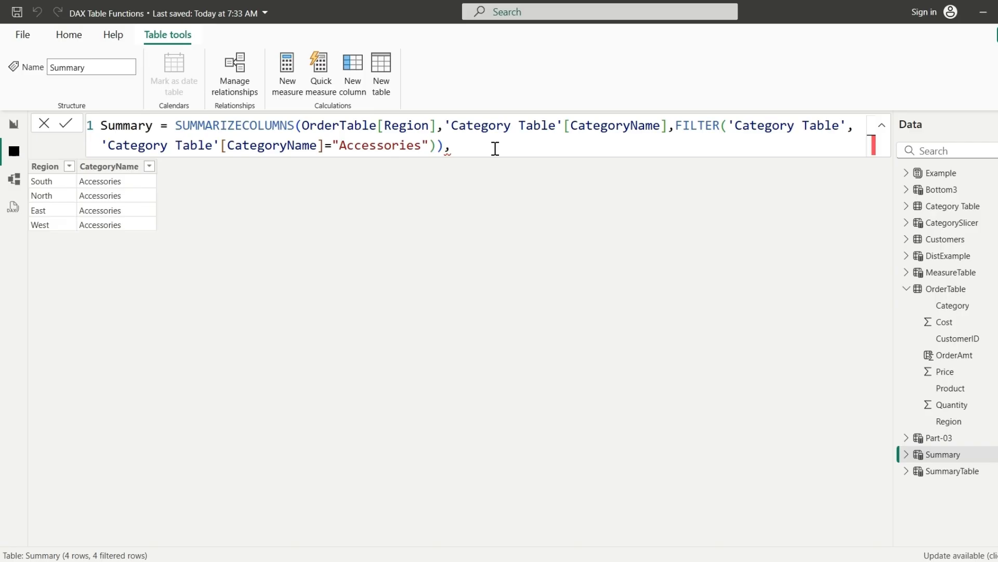
type("\"Sales\",")
left_click(445, 144)
key("BackSpace")
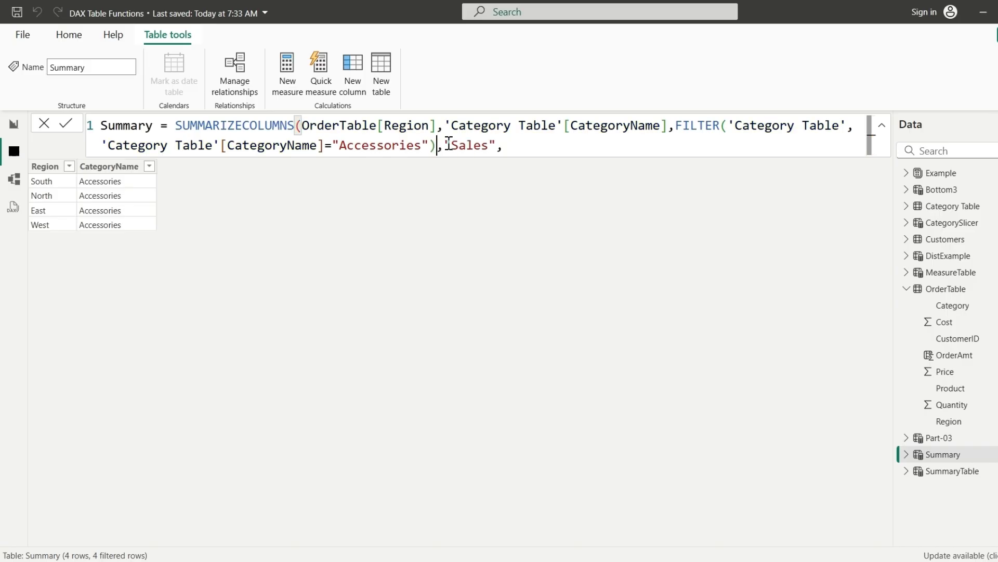
Step: Define the Sales expression as SUMX(OrderTable,OrderTable[Quantity]*OrderTable[Price]) and commit the Summary formula
left_click(517, 145)
type("sumx")
key("Tab")
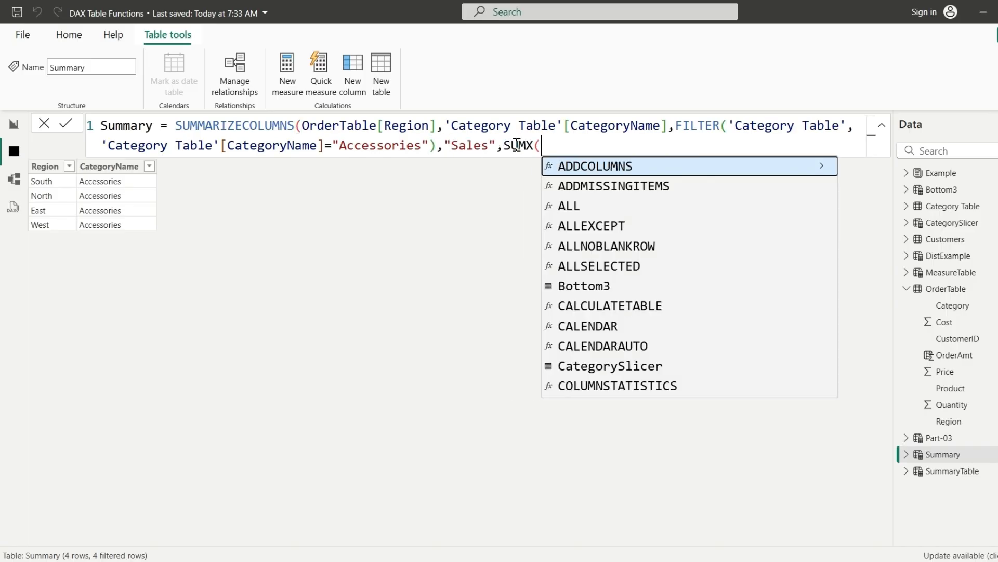
type("ord")
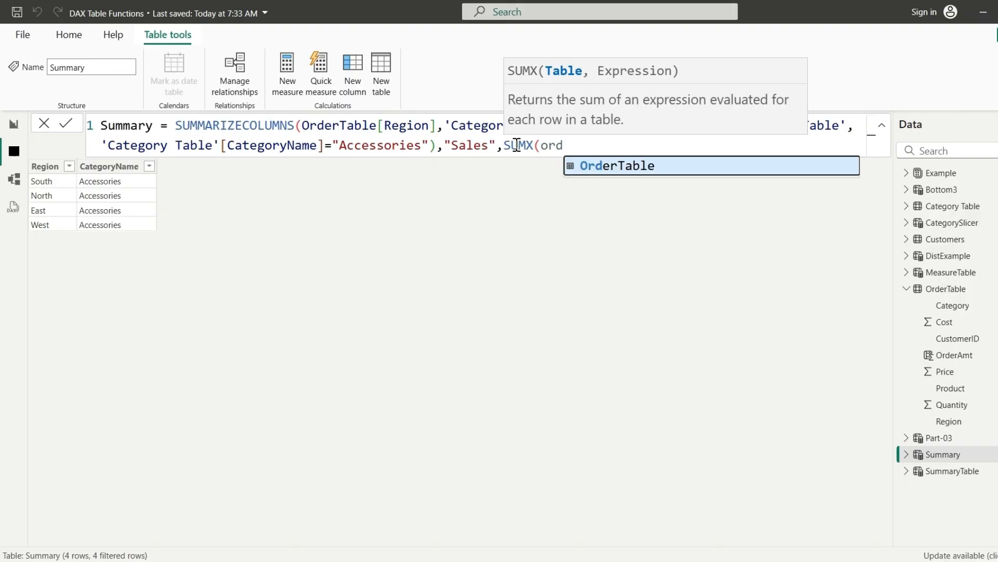
key("Tab")
type(",")
type("q")
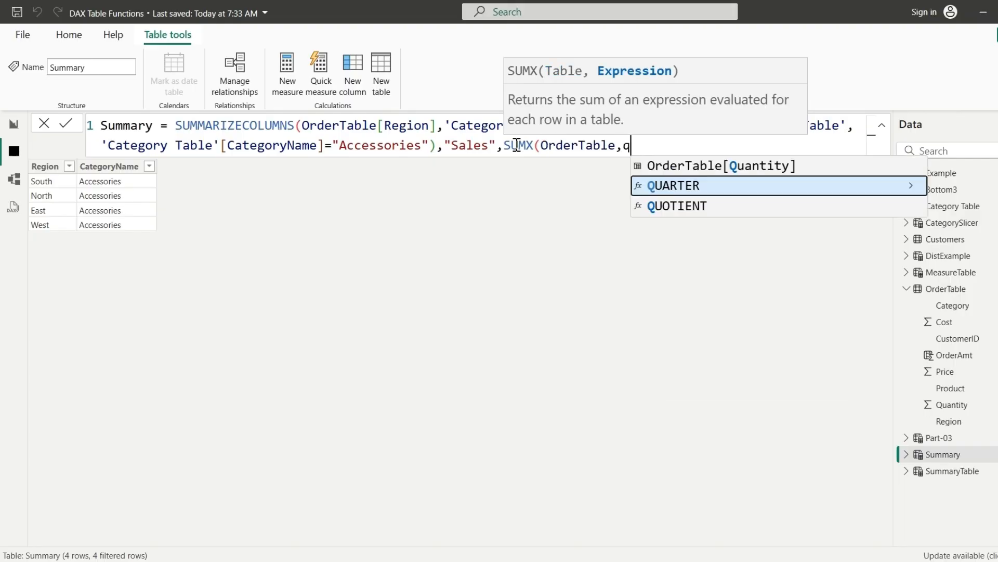
type("uant")
key("Tab")
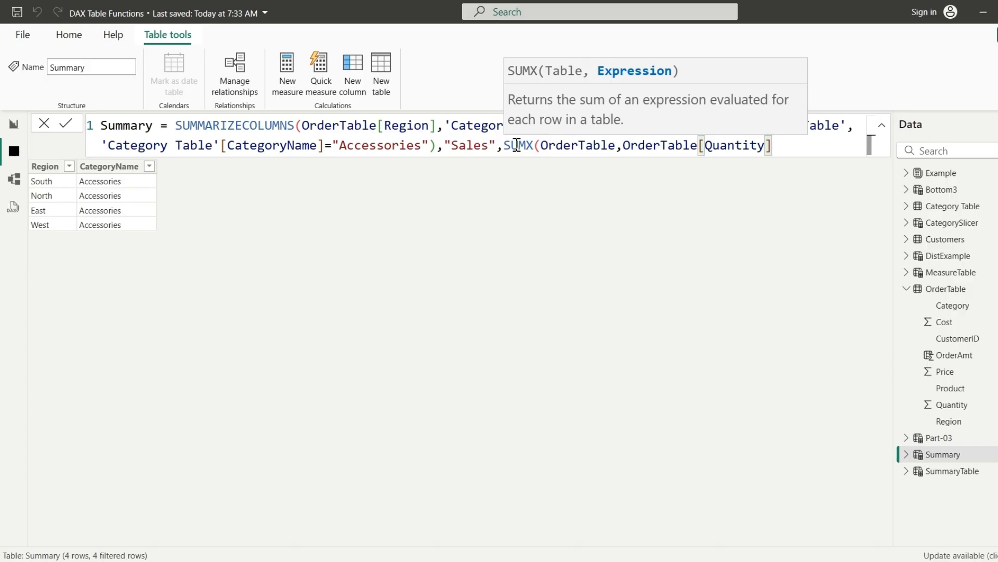
type("*pric")
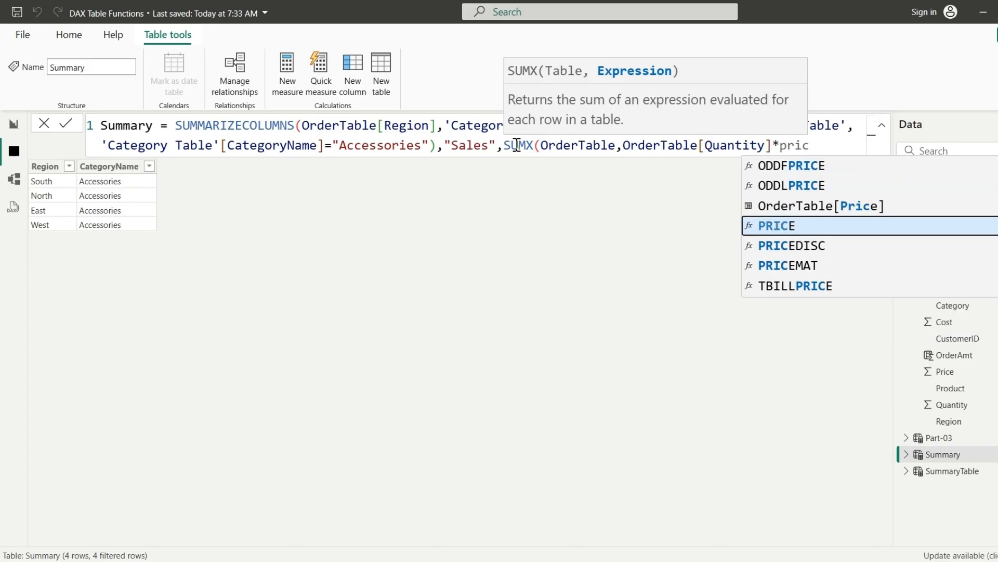
key("Up")
key("Tab")
type("))")
key("Return")
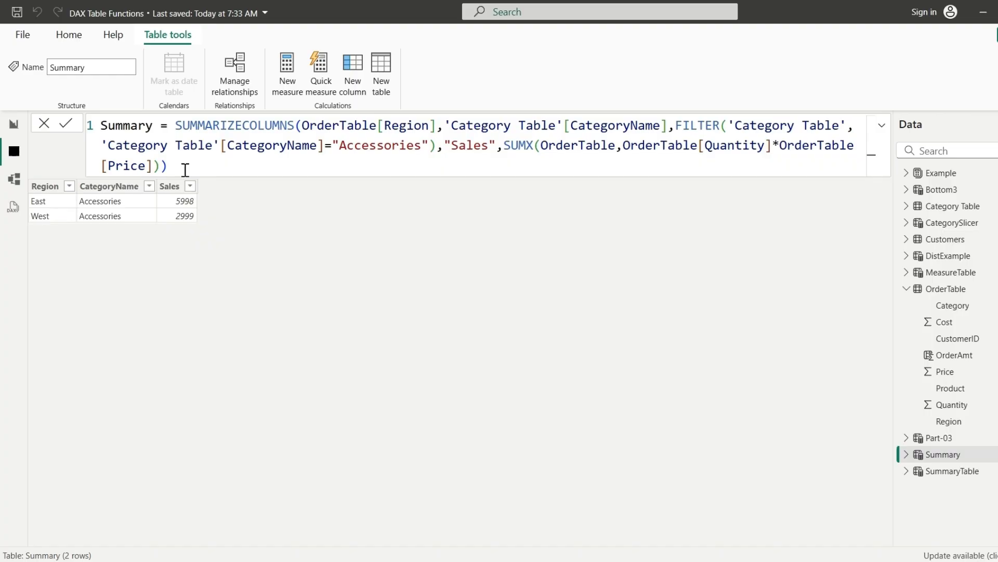
Step: Delete the model relationship between Category Table and OrderTable, and check the Sales column in the Summary table
double_click(562, 145)
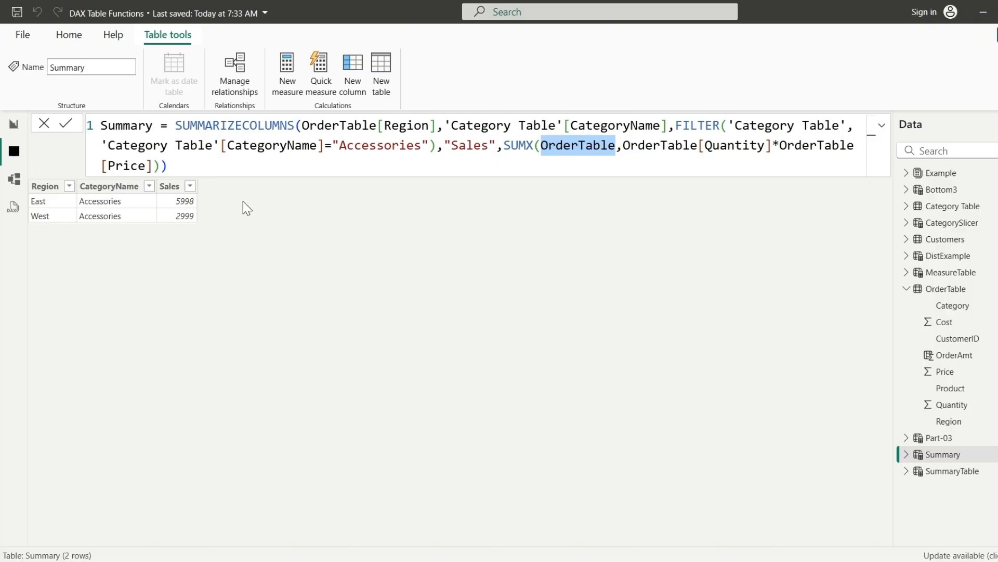
left_click(15, 182)
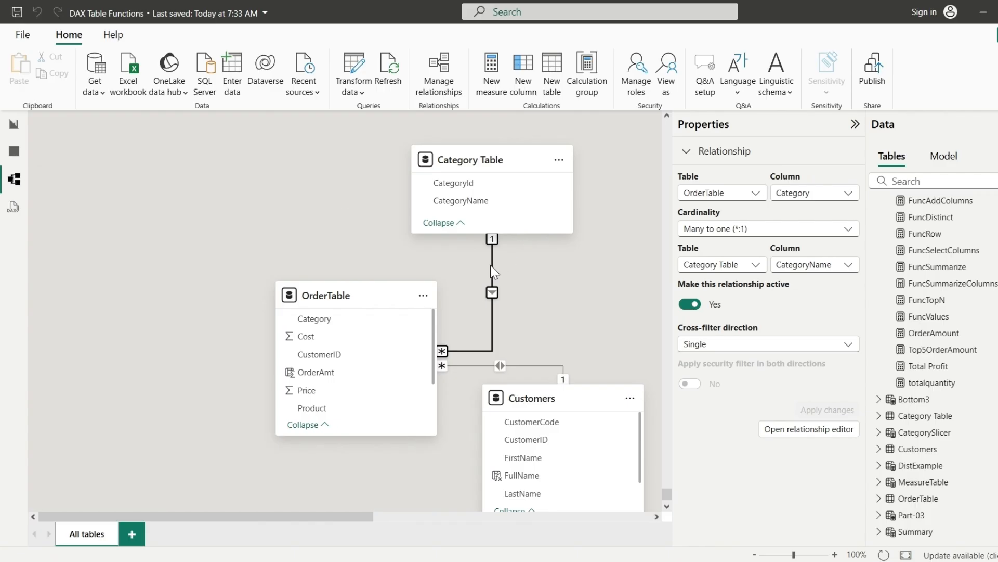
right_click(494, 268)
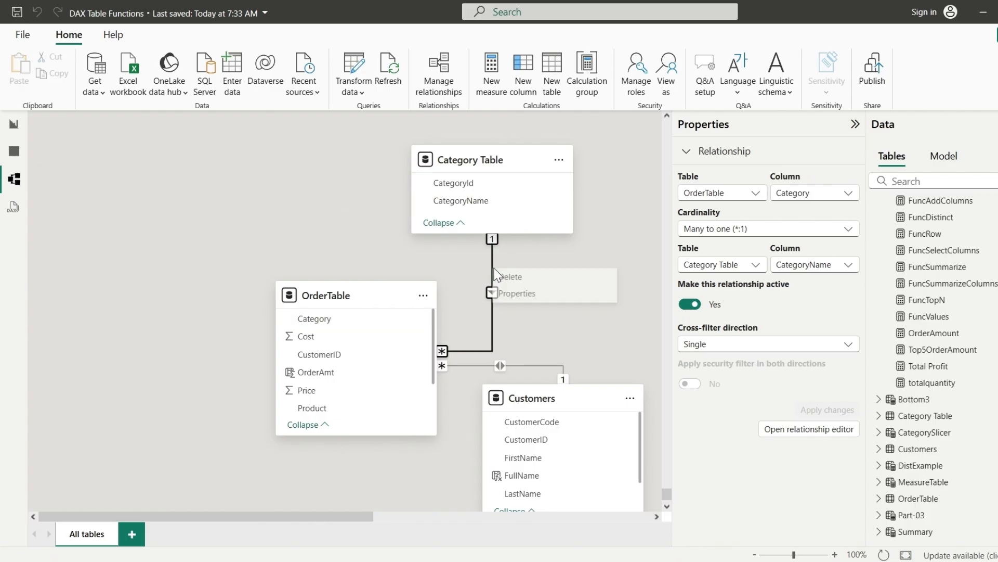
left_click(499, 276)
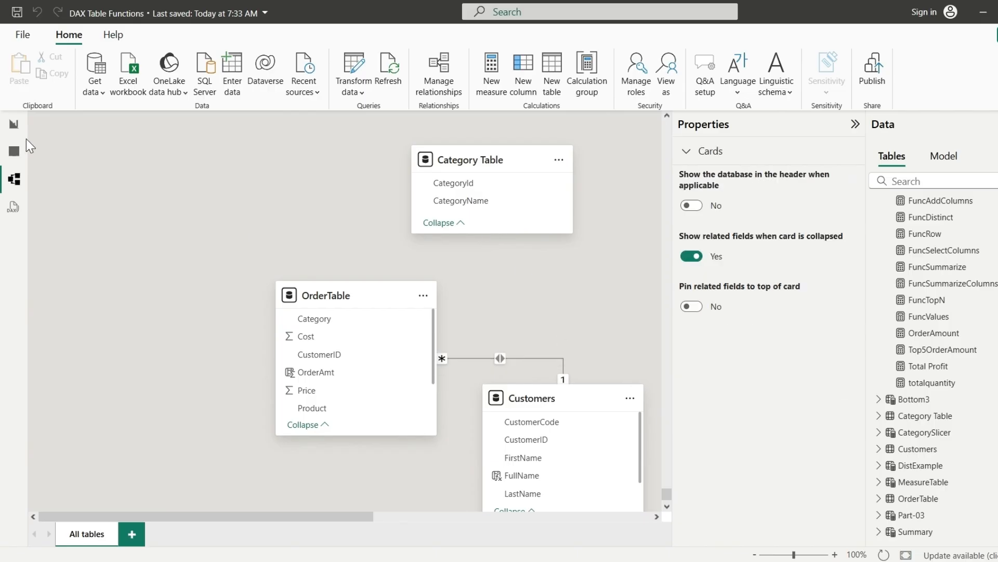
left_click(14, 152)
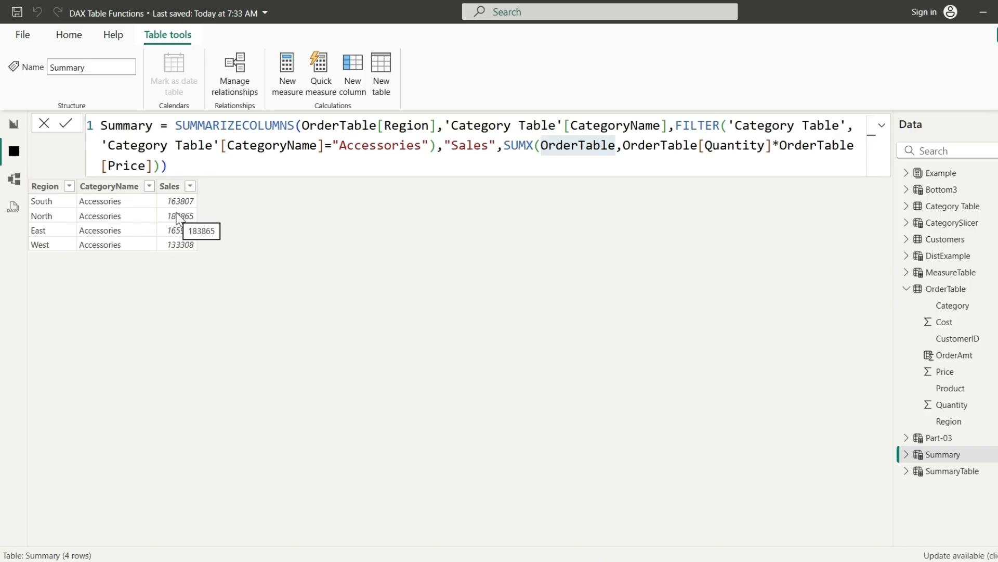
double_click(235, 124)
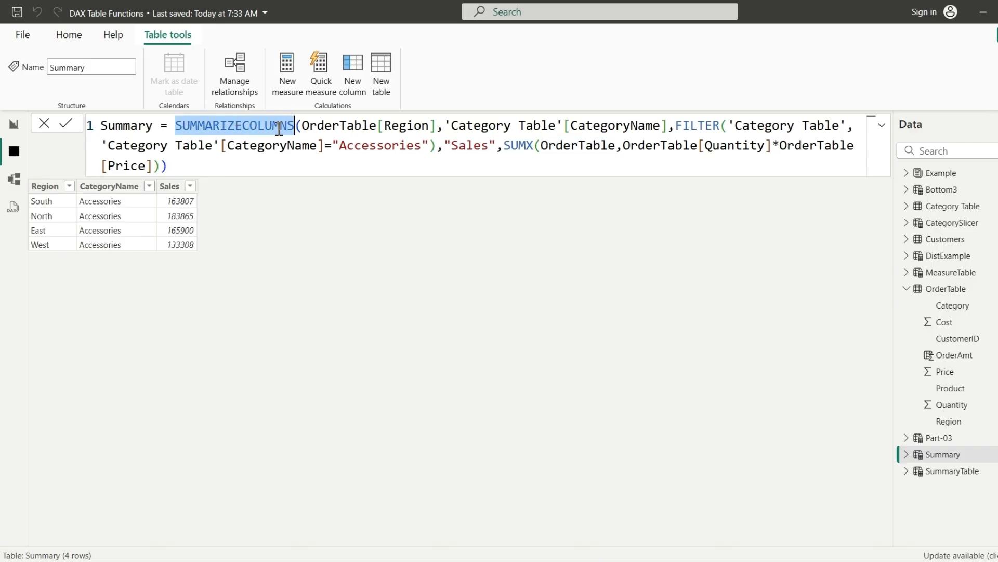
left_click_drag(301, 126, 440, 148)
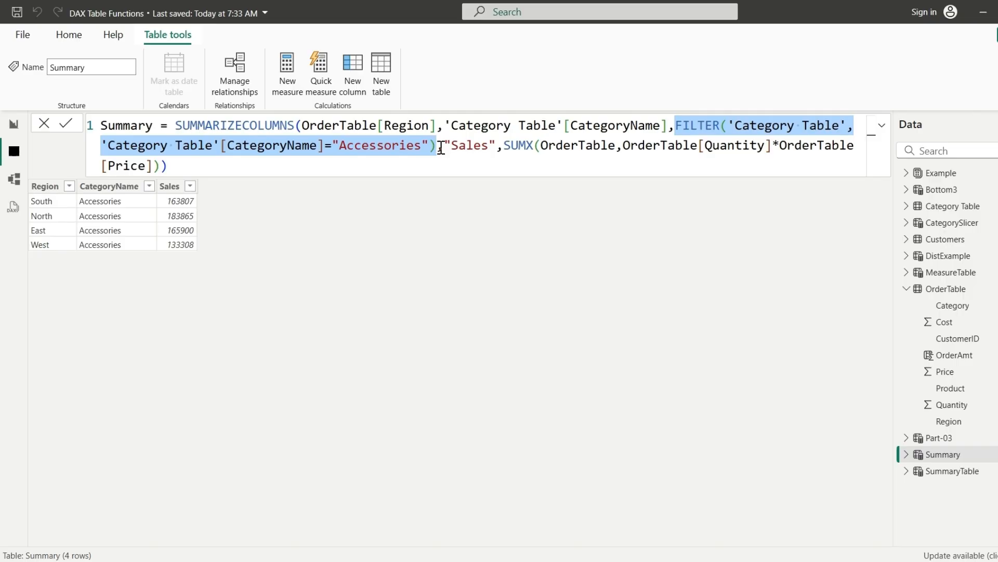
left_click(445, 148)
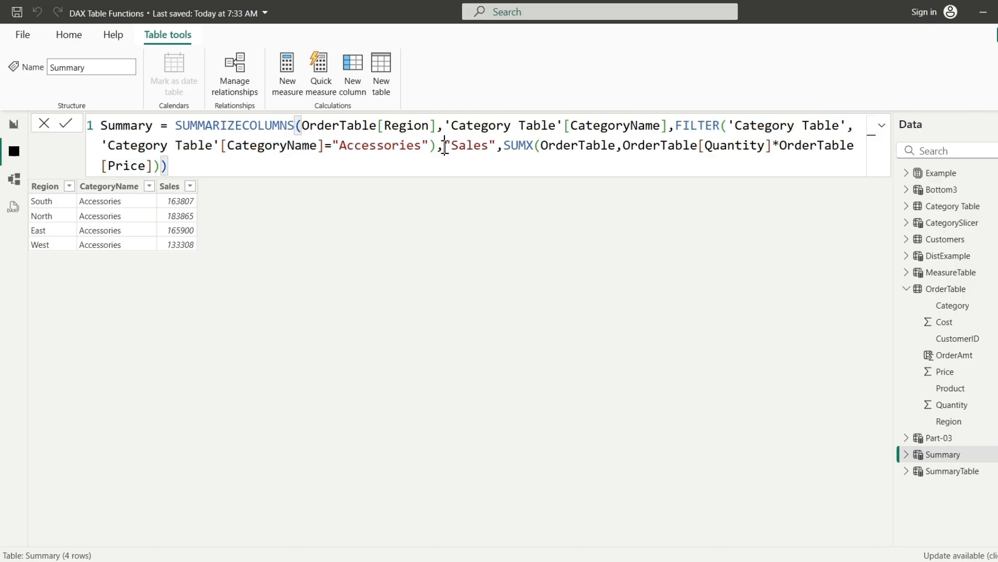
left_click_drag(445, 148, 533, 156)
left_click(506, 147)
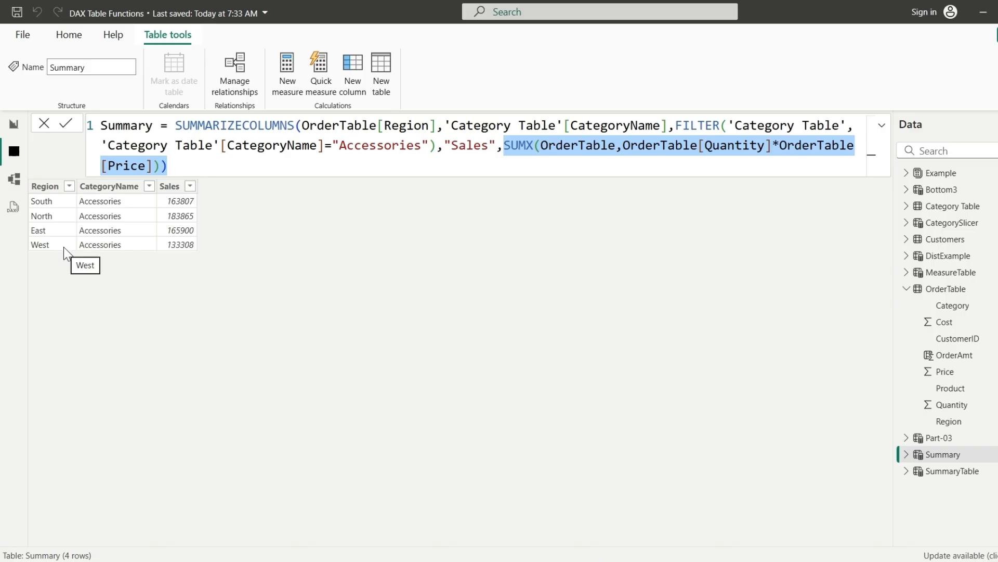
Step: Set the category value in the Summary formula's FILTER condition to "Clothing" and commit the formula
double_click(373, 146)
type("Cloh")
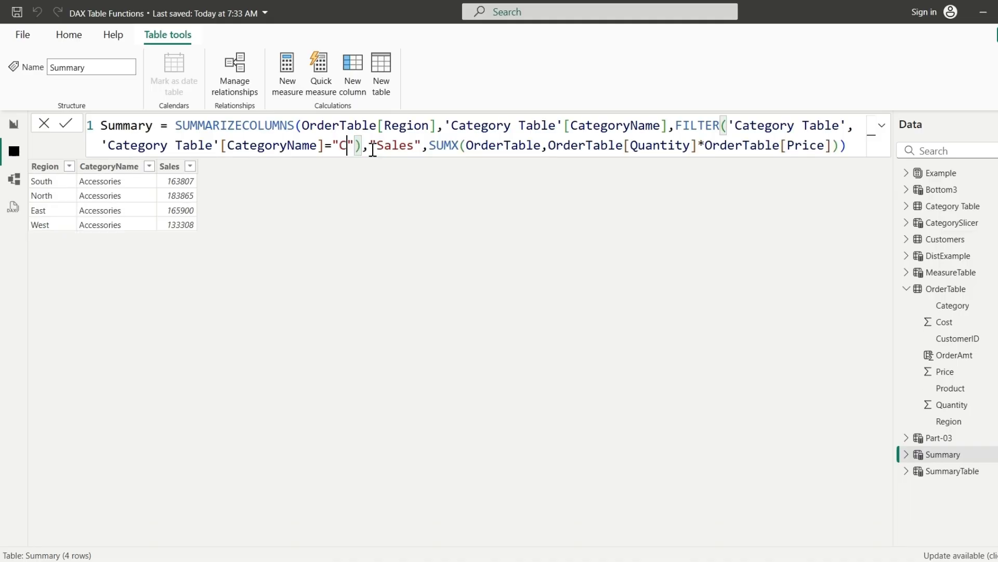
type("ing")
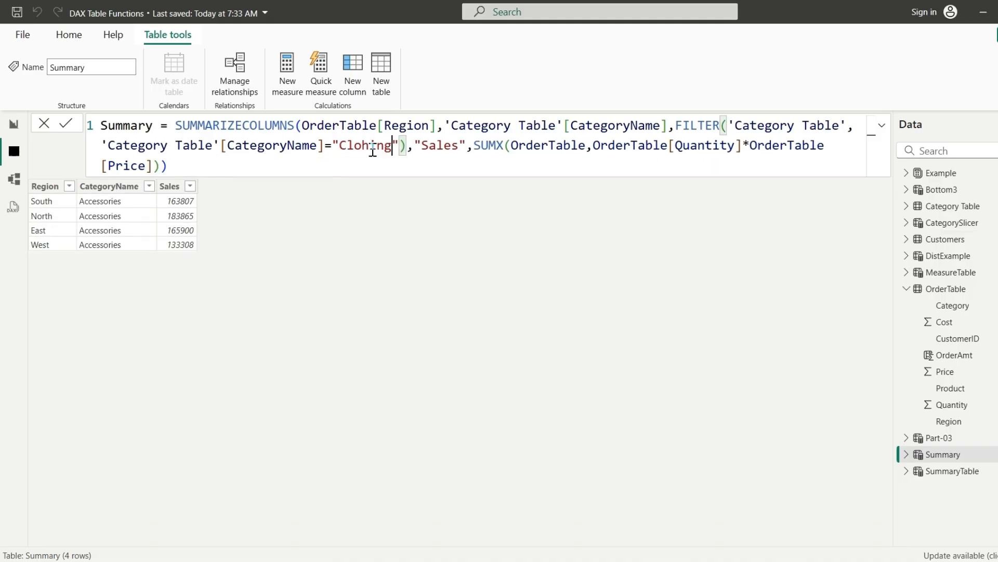
left_click(371, 146)
type("t")
key("Return")
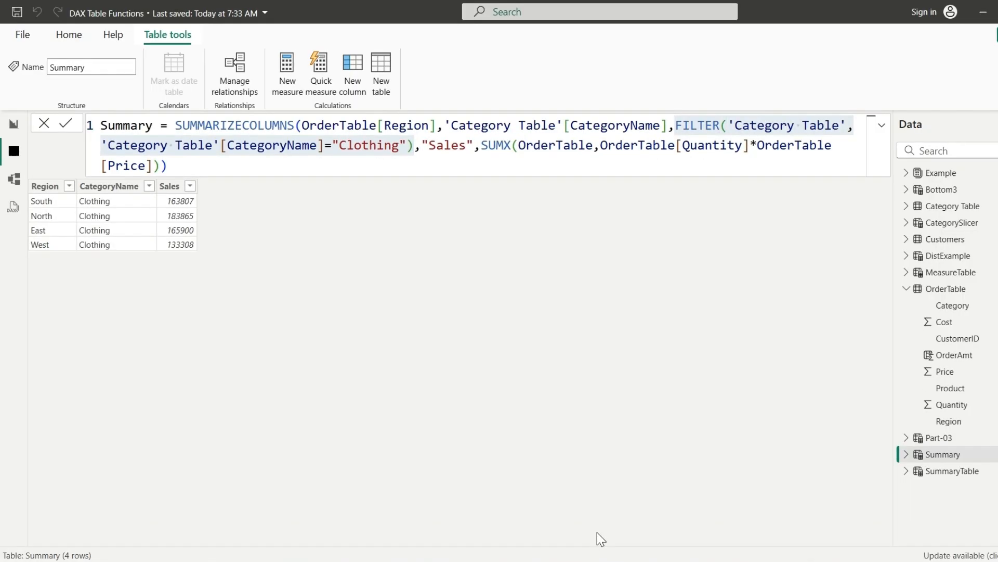